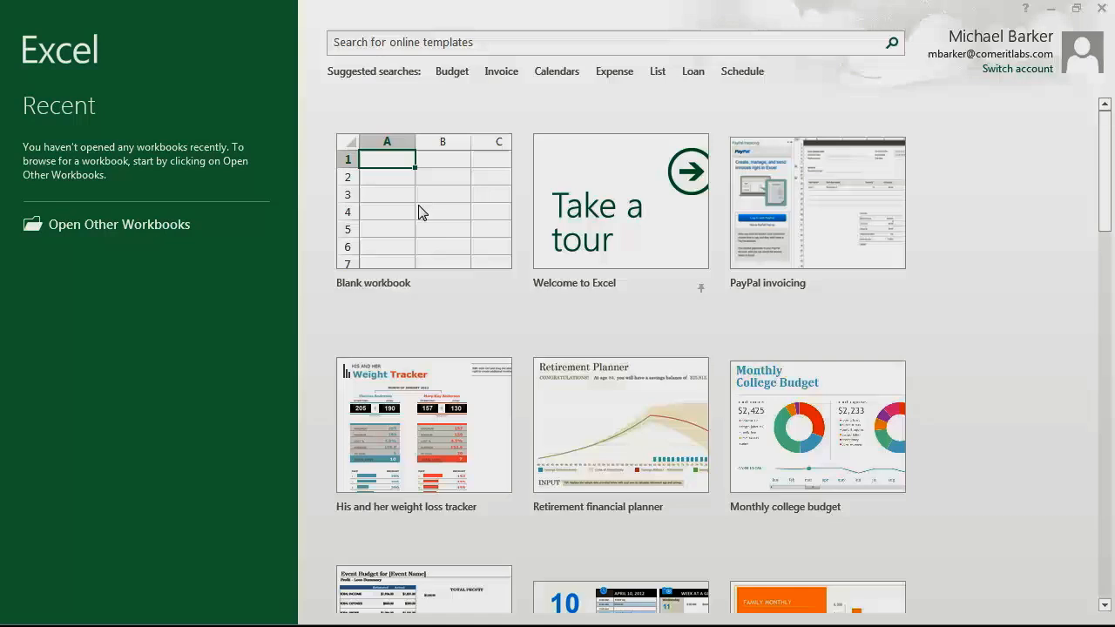
Create a new blank Excel workbook (Book1) from the start screen.
click(418, 211)
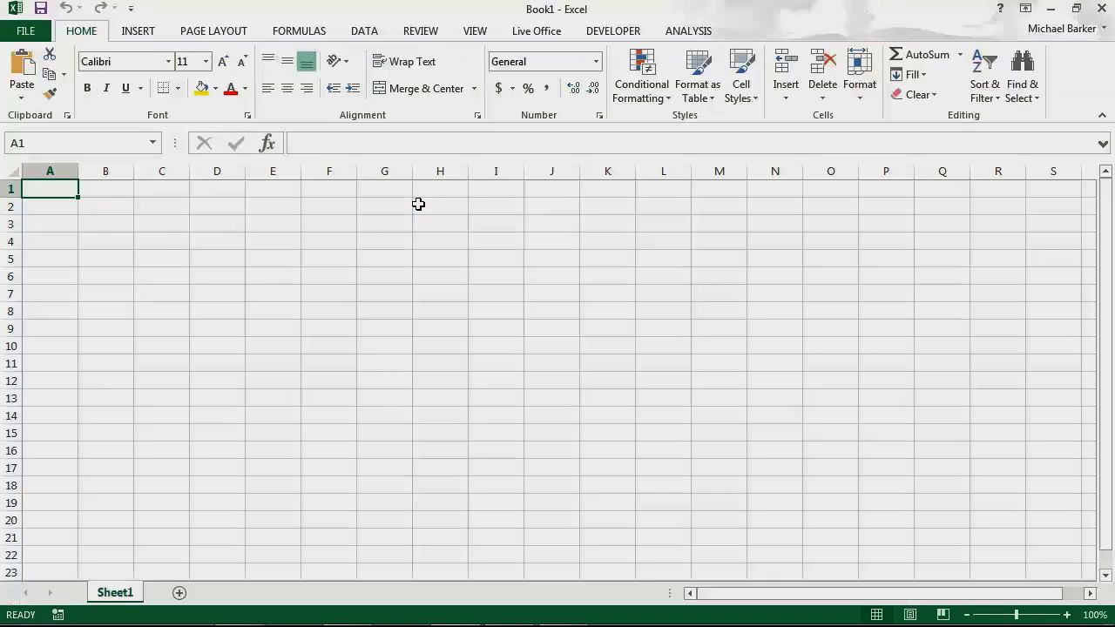
Start inserting a data source from the Analysis tab and log on to the BI platform.
click(695, 36)
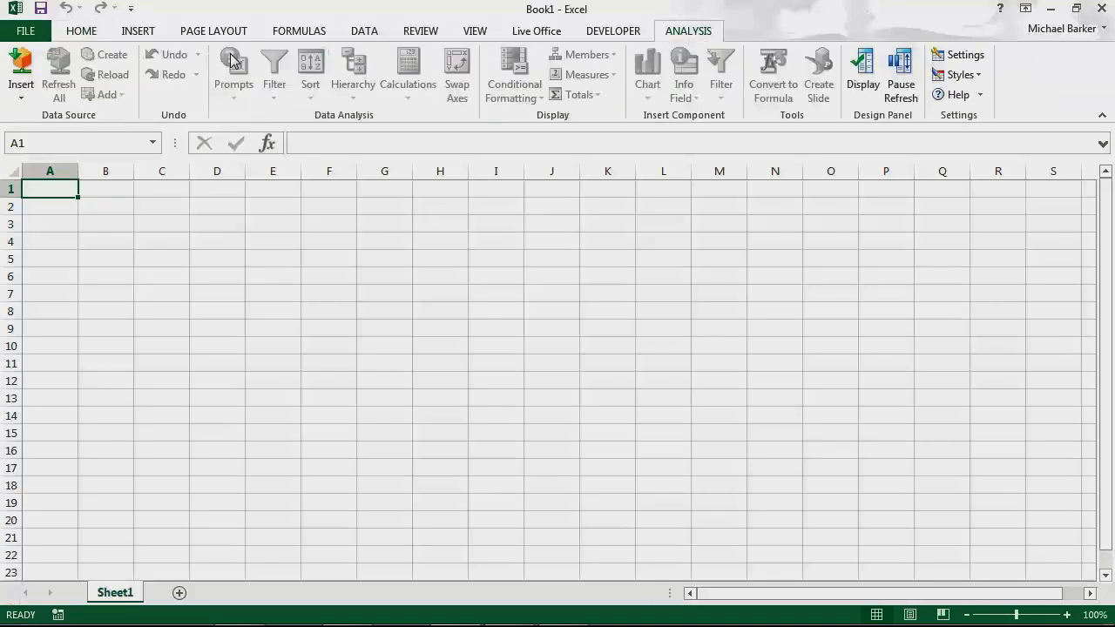
click(21, 87)
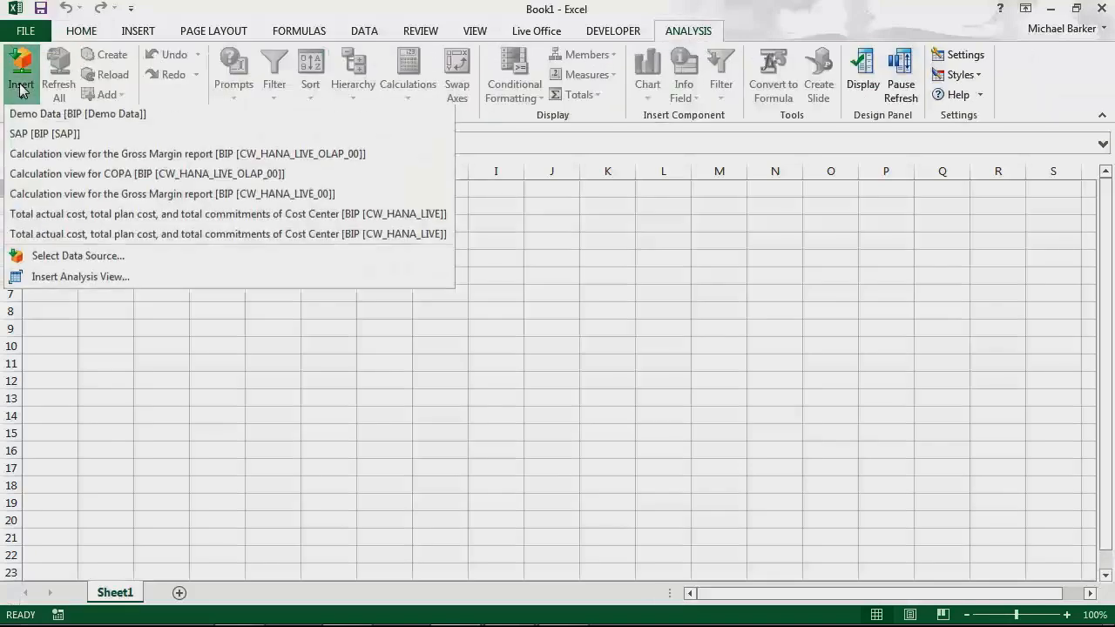
click(70, 255)
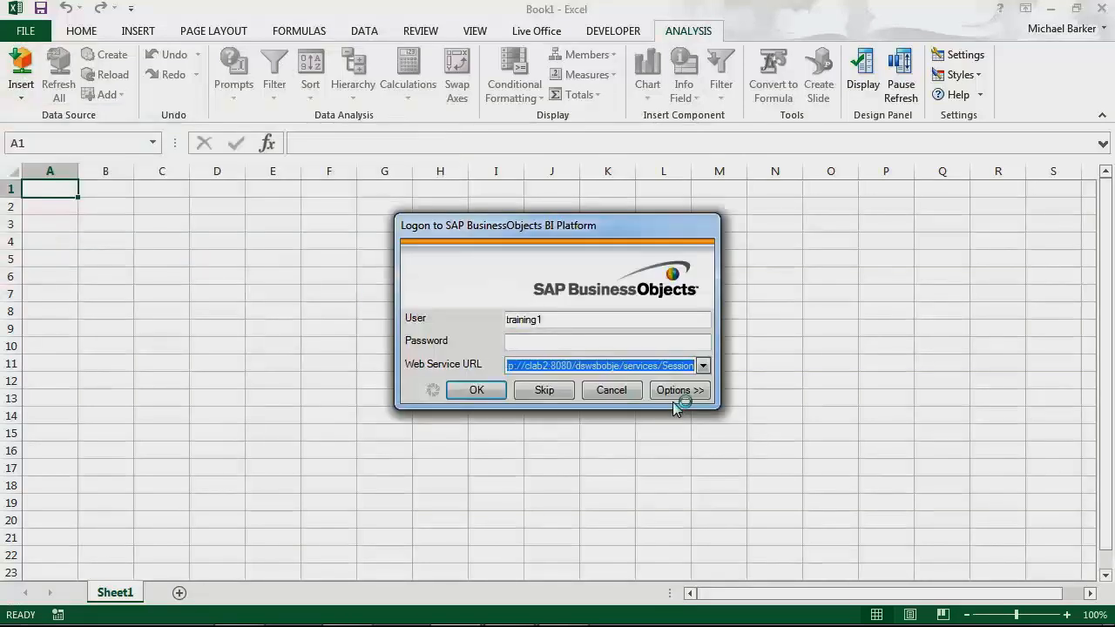
click(536, 343)
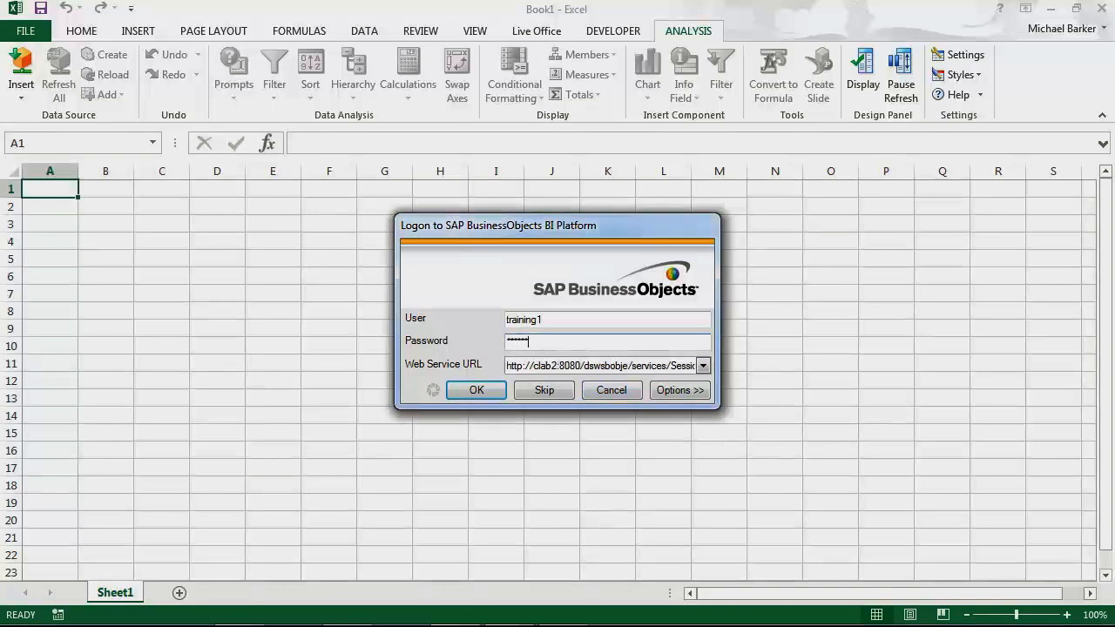
click(485, 392)
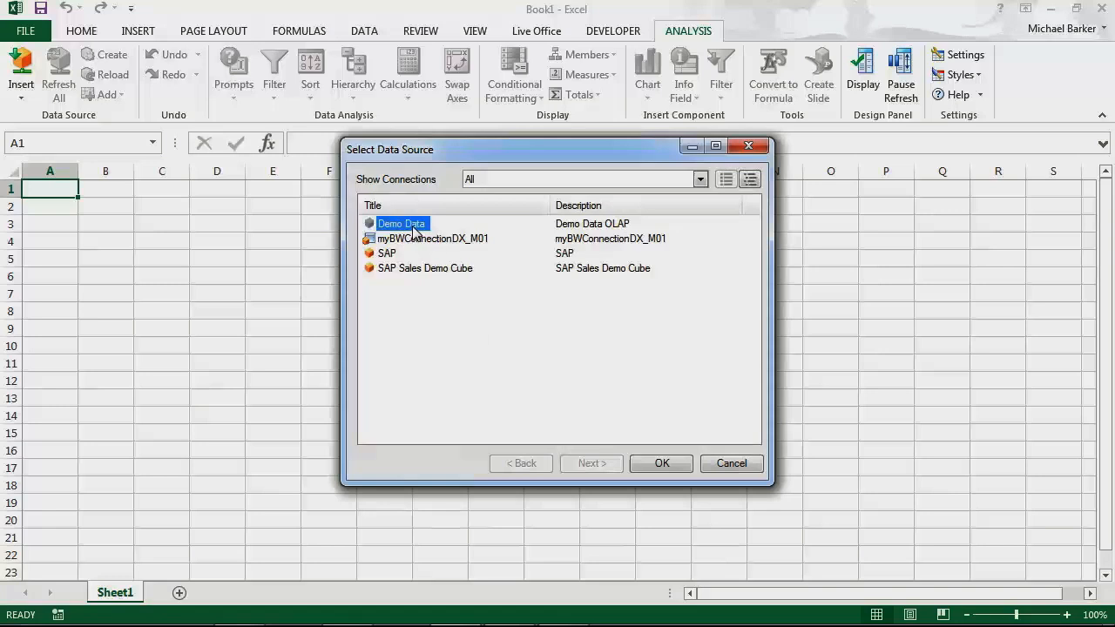
Choose Demo Data as the source and log on to its system with the password.
click(669, 463)
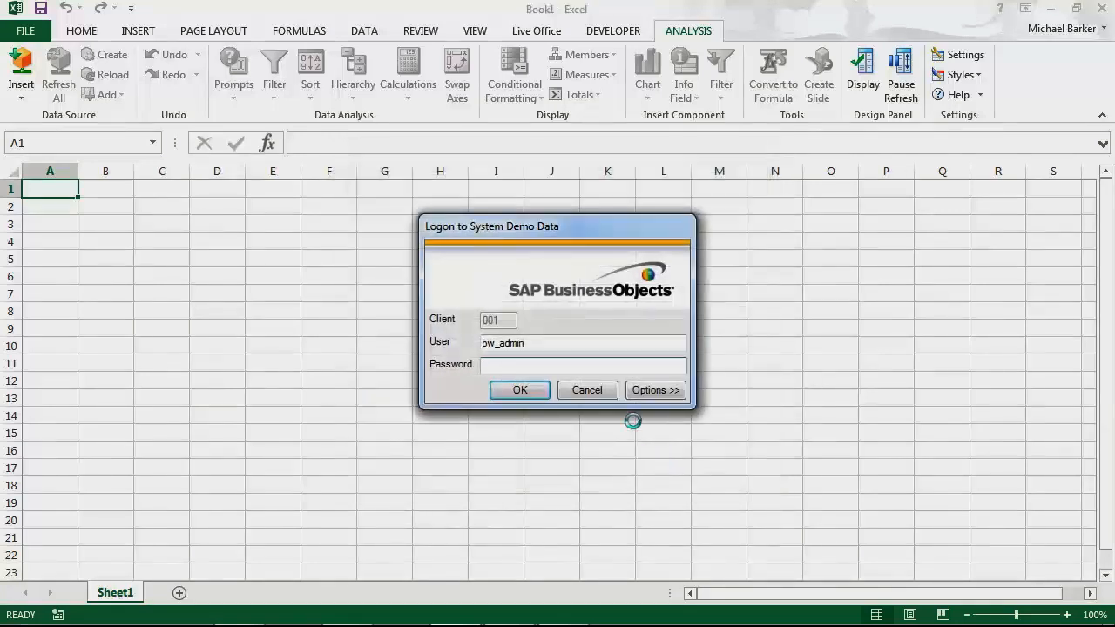
text(****)
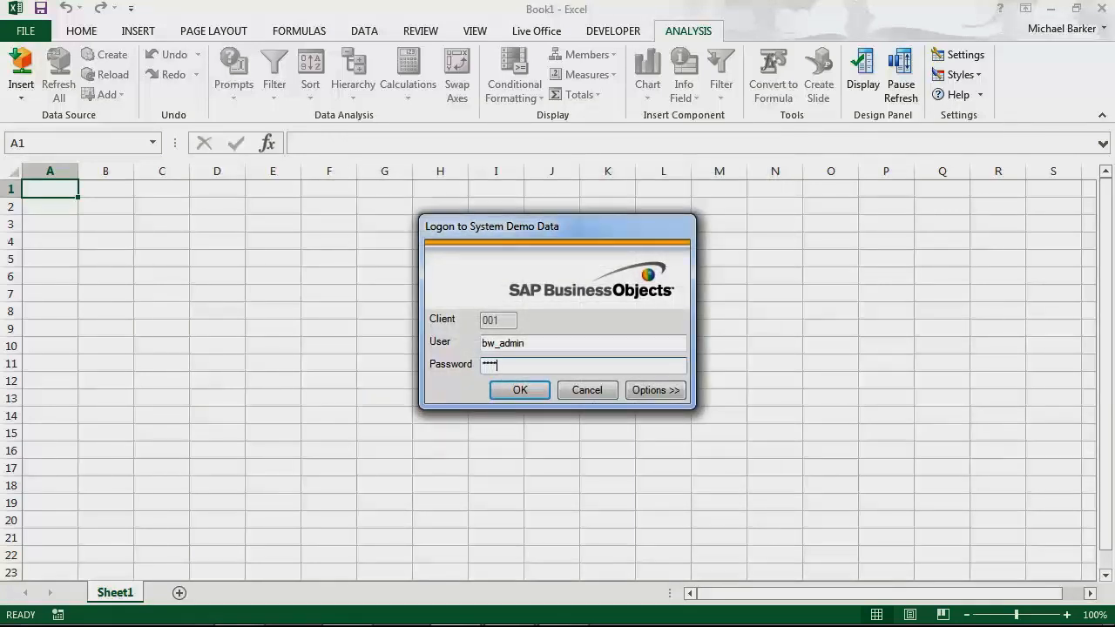
click(520, 389)
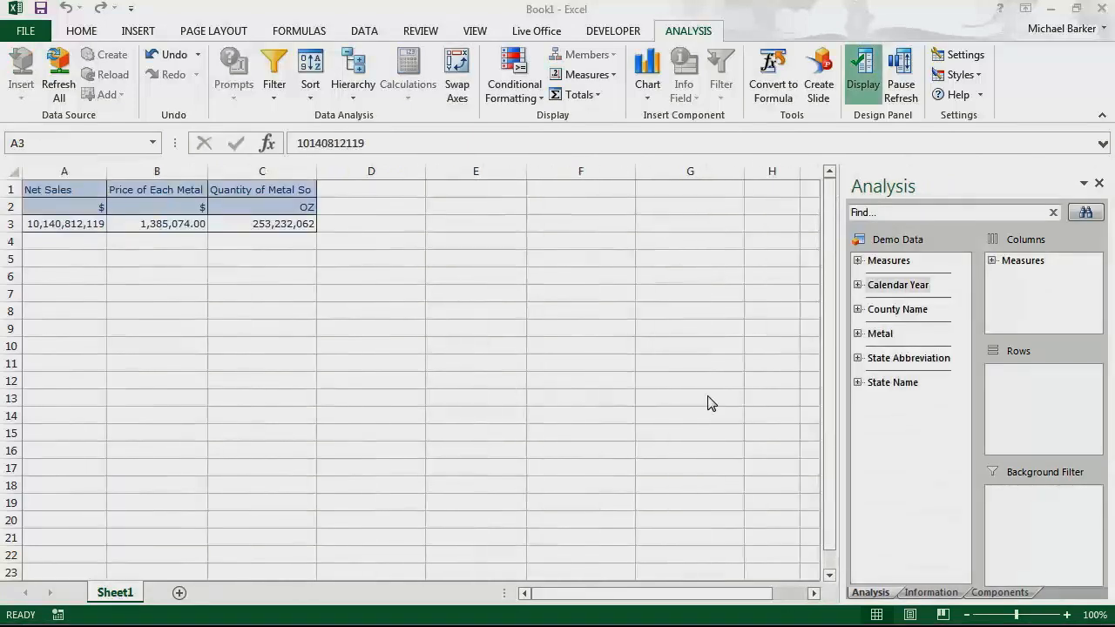
Nest County Name and State Abbreviation in rows, filter by Calendar Year, and show rows compactly.
drag(896, 319, 984, 364)
drag(906, 358, 1019, 381)
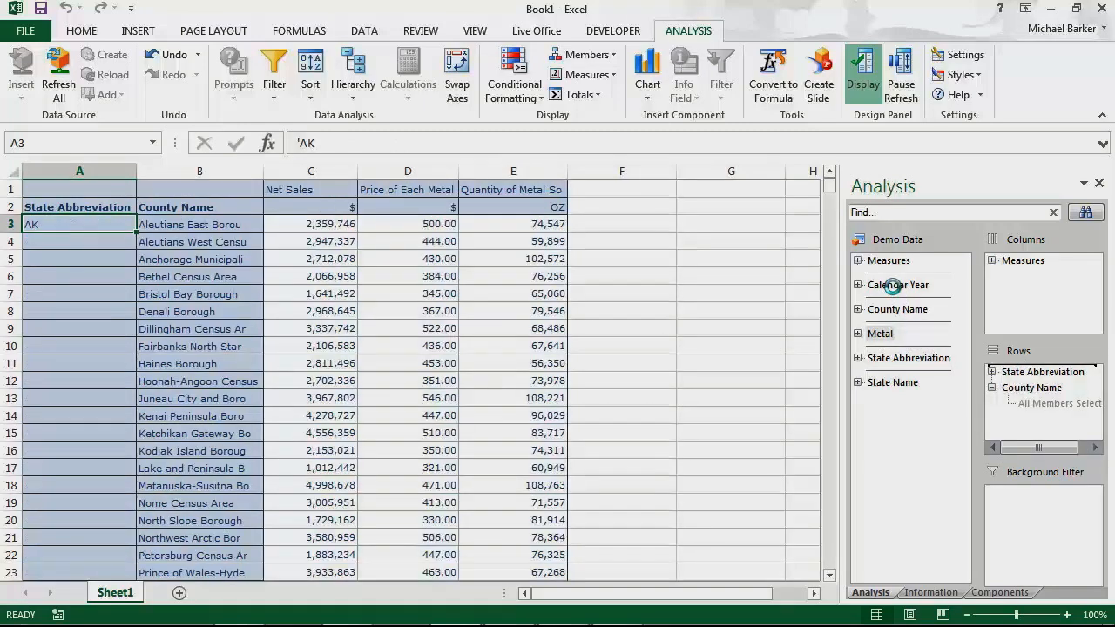
drag(897, 284, 1034, 508)
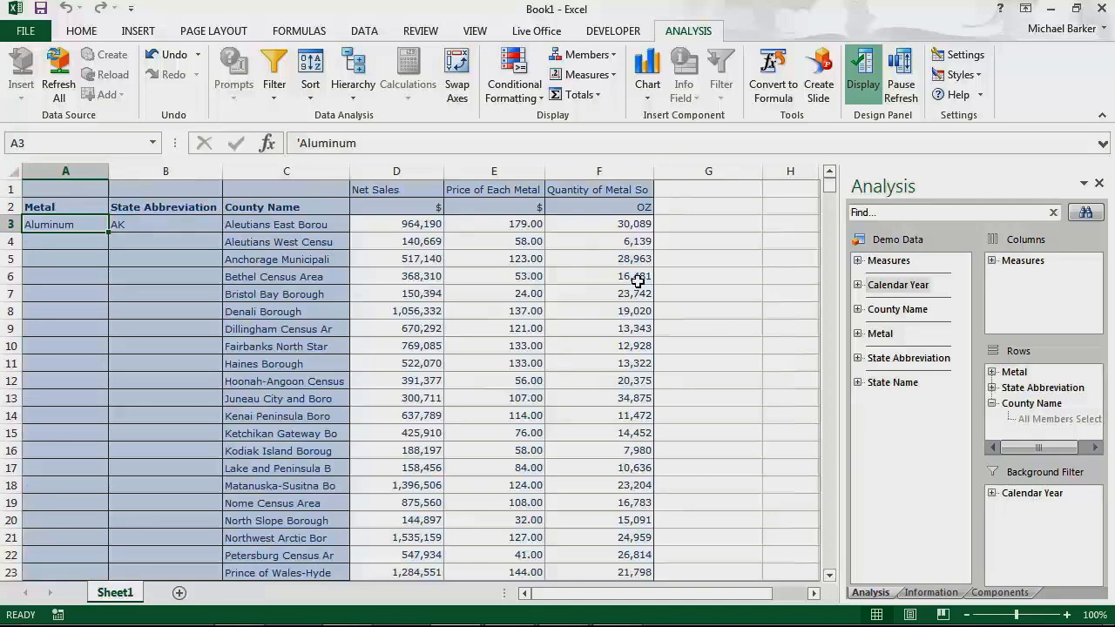
click(359, 94)
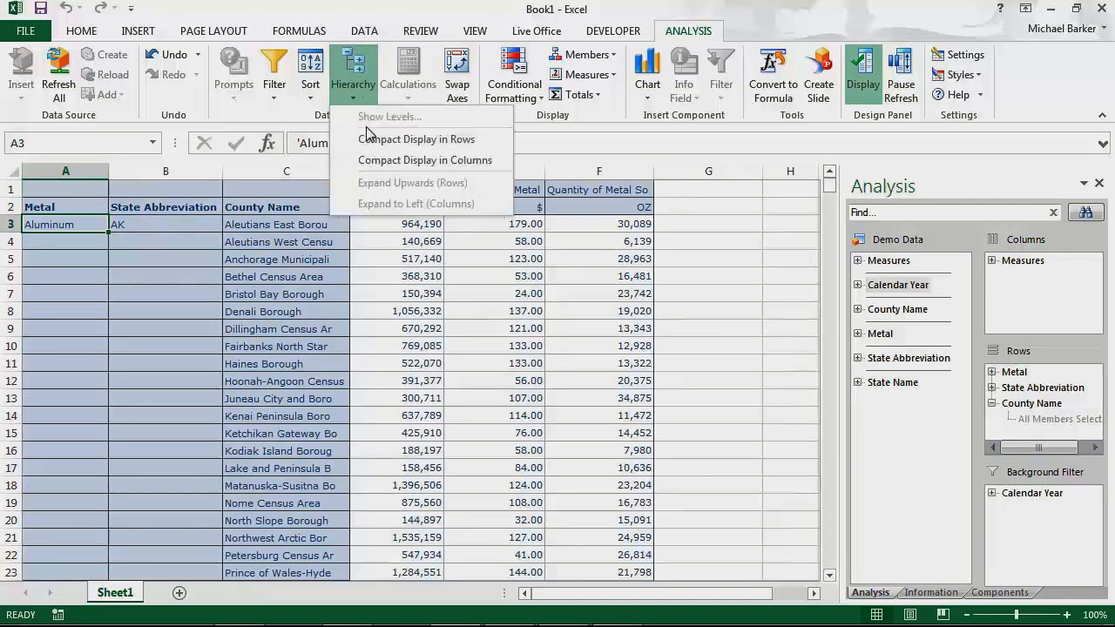
click(370, 139)
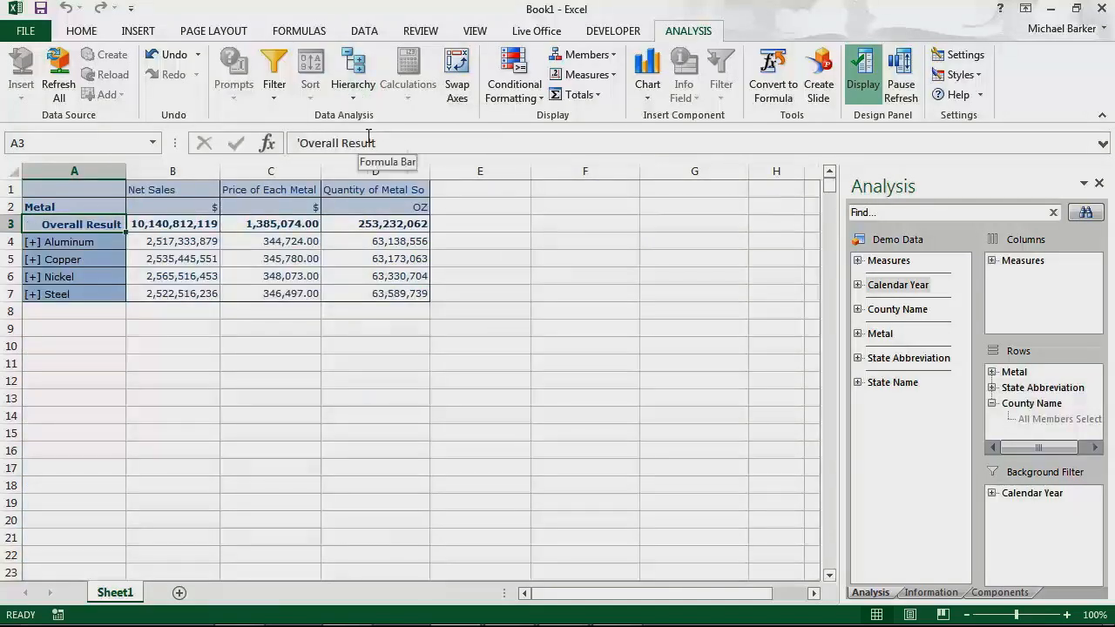
Insert a column chart right of the crosstab and send the crosstab to a new PowerPoint slide.
click(652, 101)
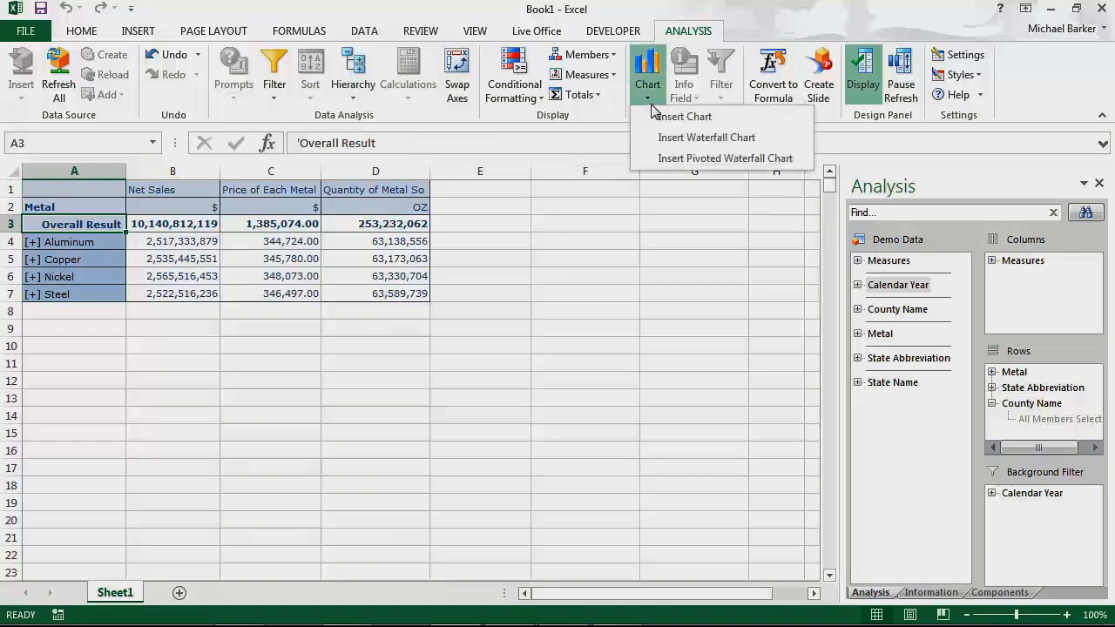
click(662, 122)
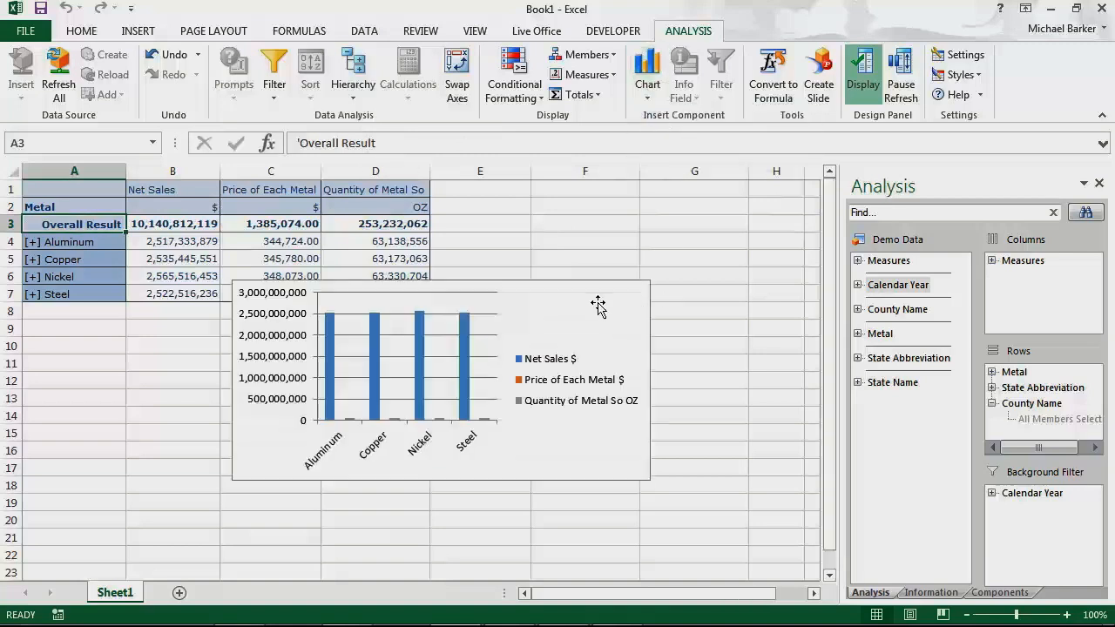
drag(626, 301, 777, 209)
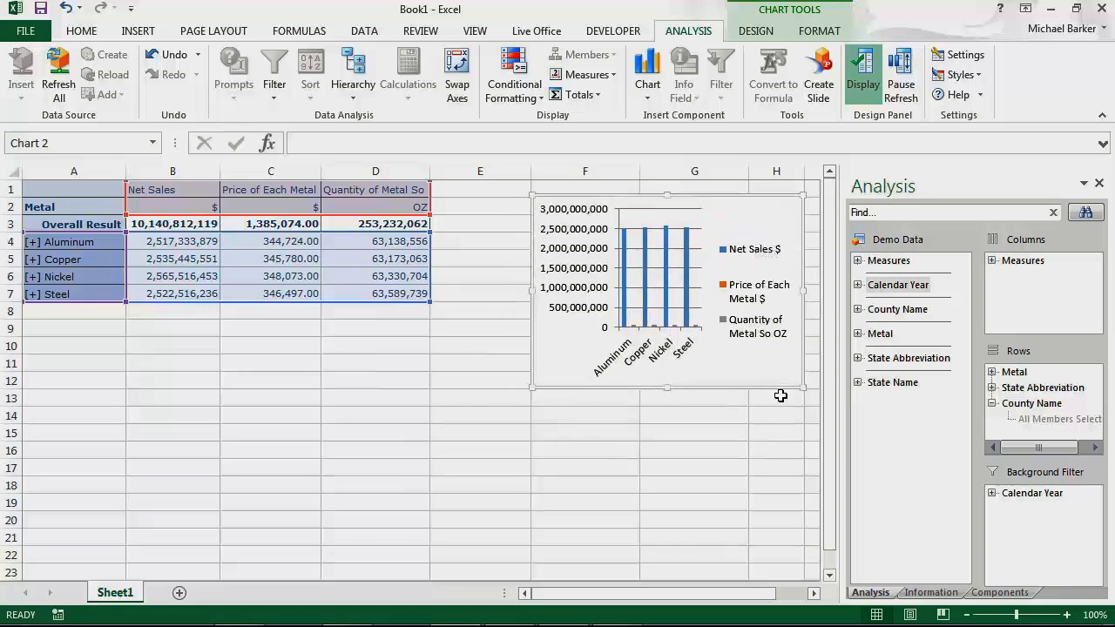
click(823, 99)
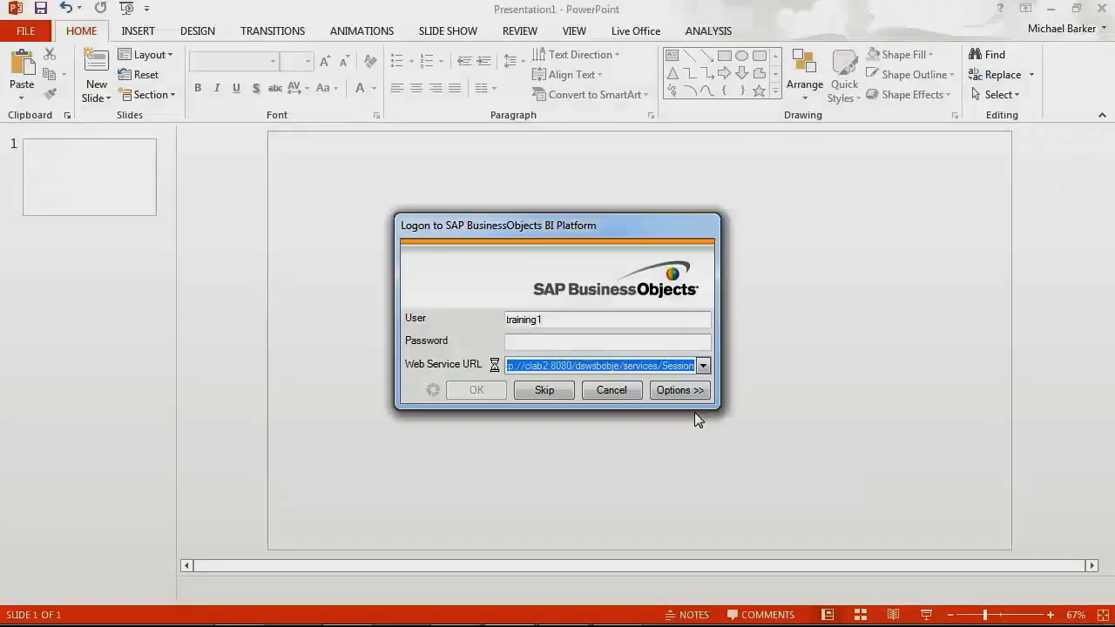
Log on to the BI platform and Demo Data system so slide 2 gets the crosstab table.
click(547, 342)
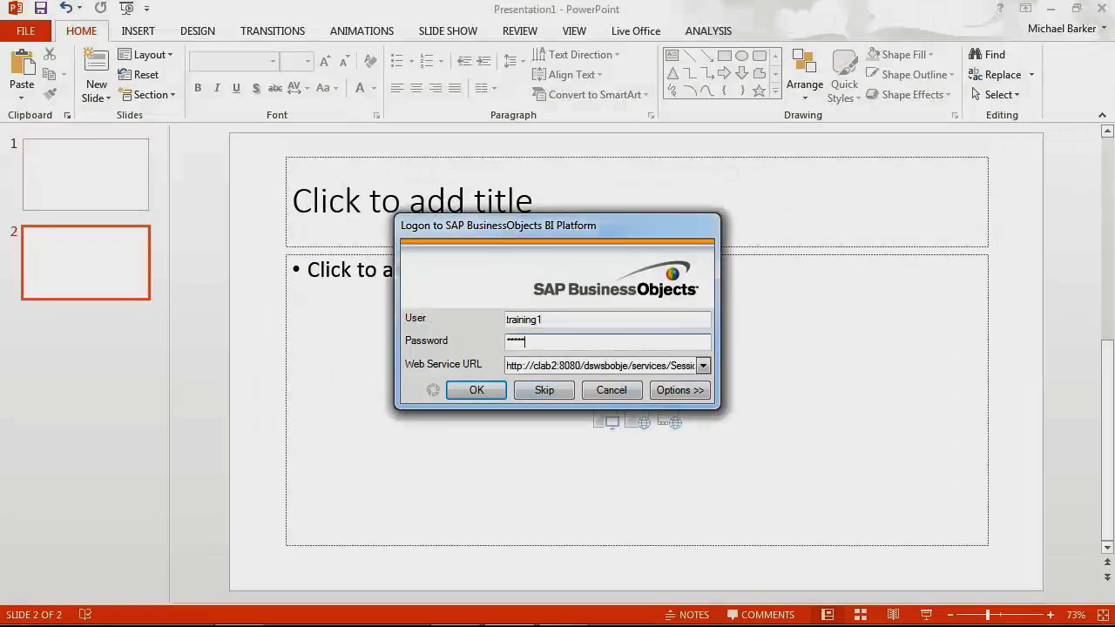
click(477, 391)
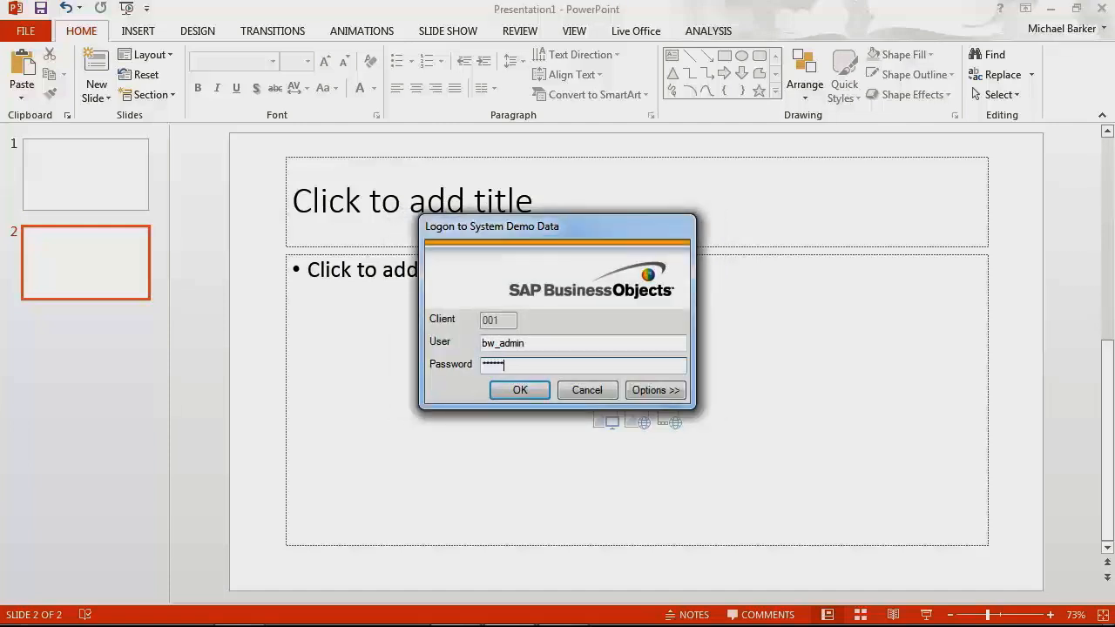
key(Return)
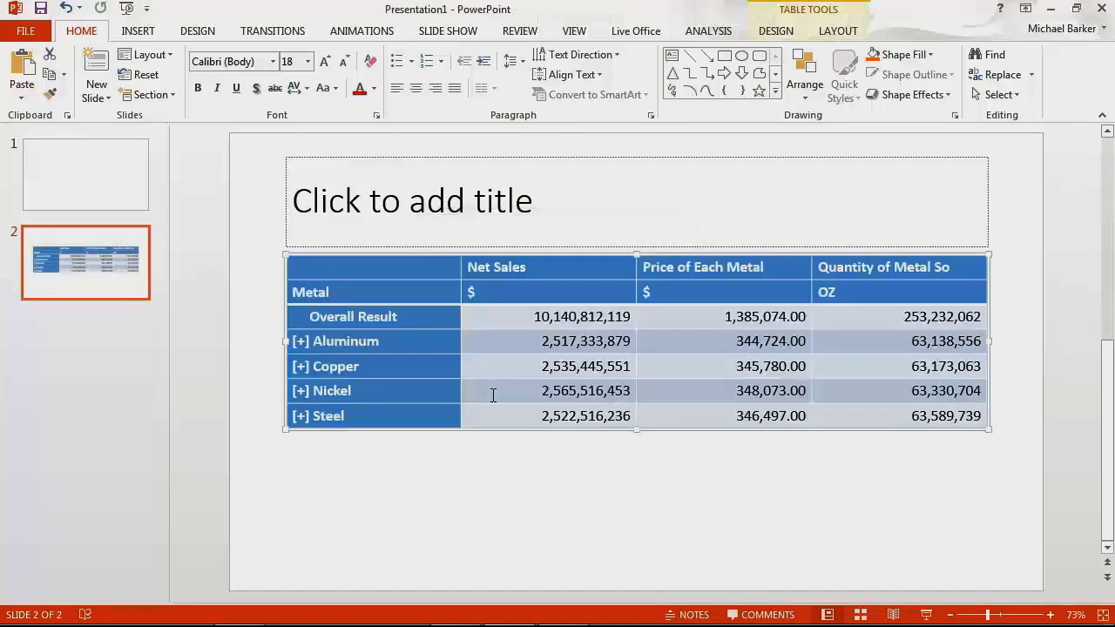
Title slide 2 'Net Sales of Metal', centred and bold.
click(502, 161)
click(502, 161)
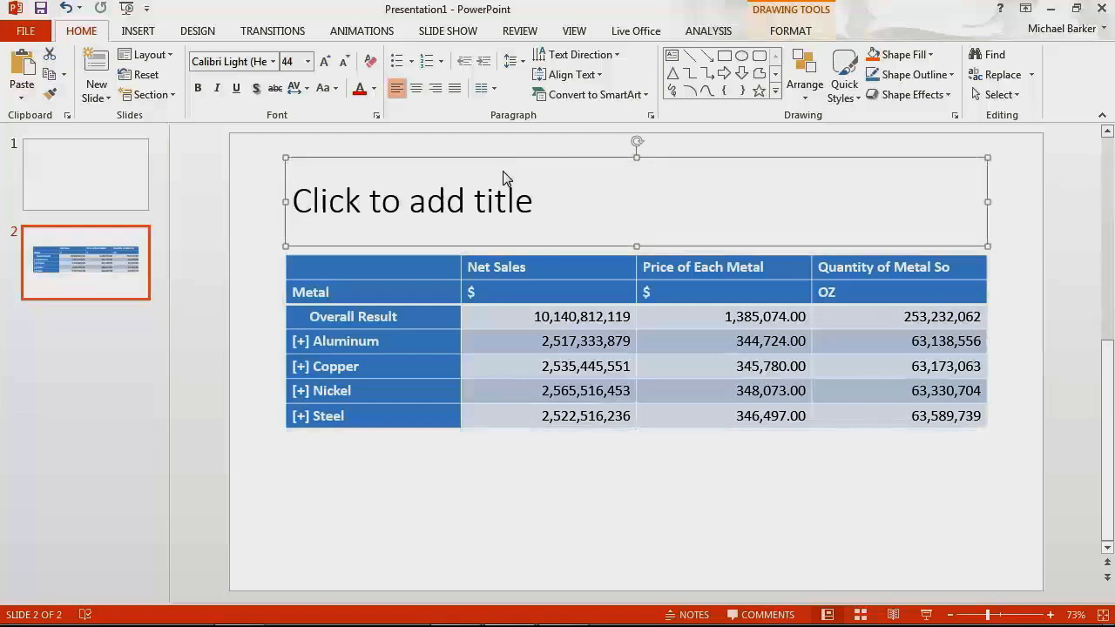
click(538, 202)
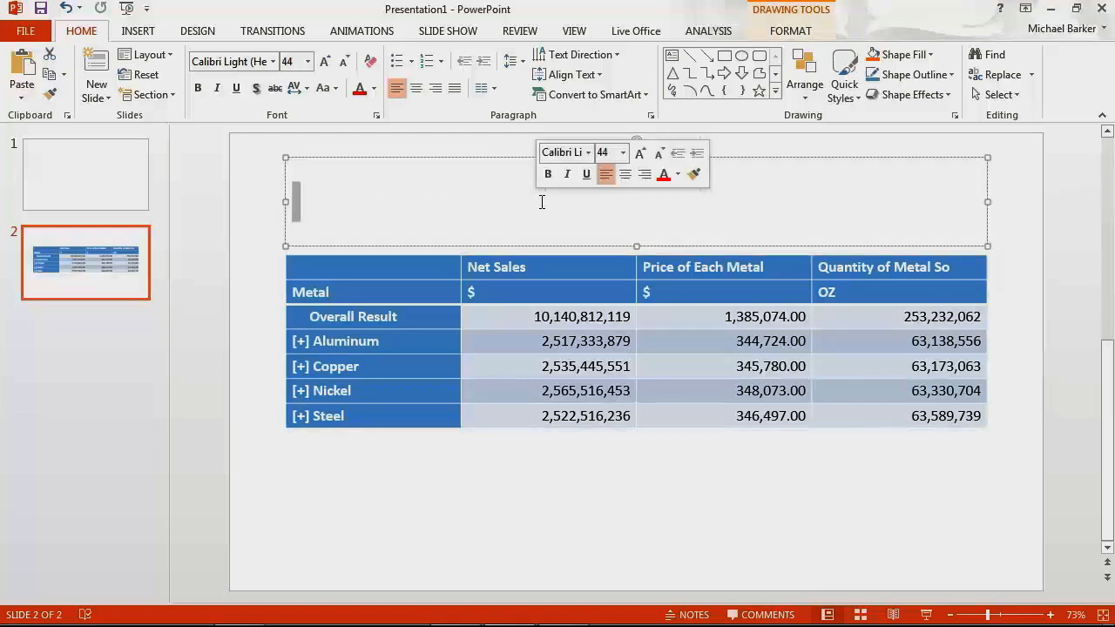
text(Net Sales )
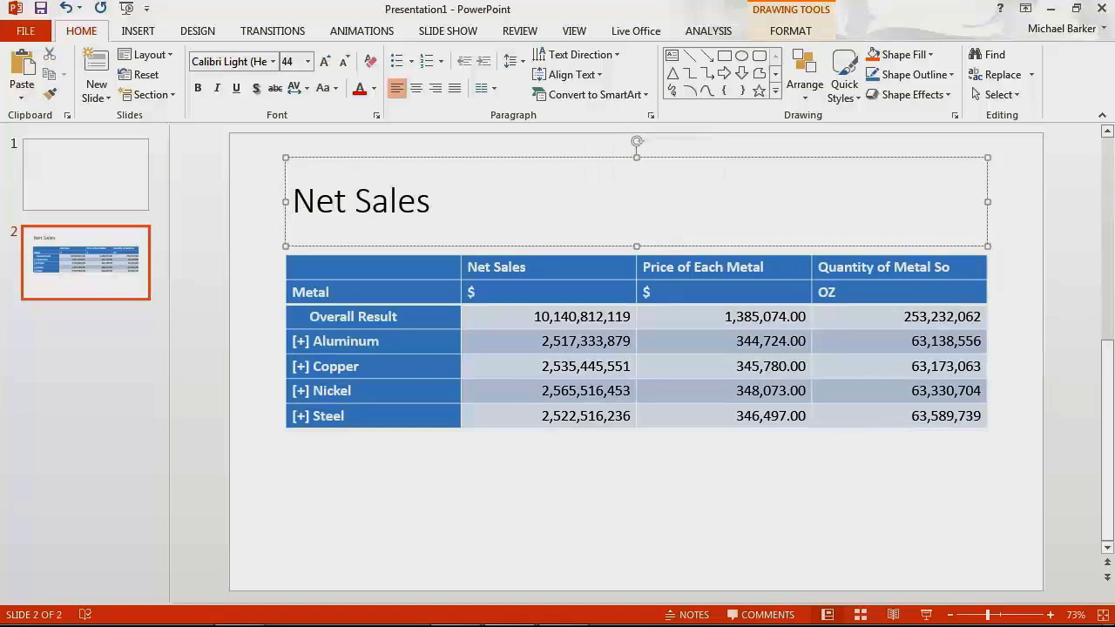
text(of Metal)
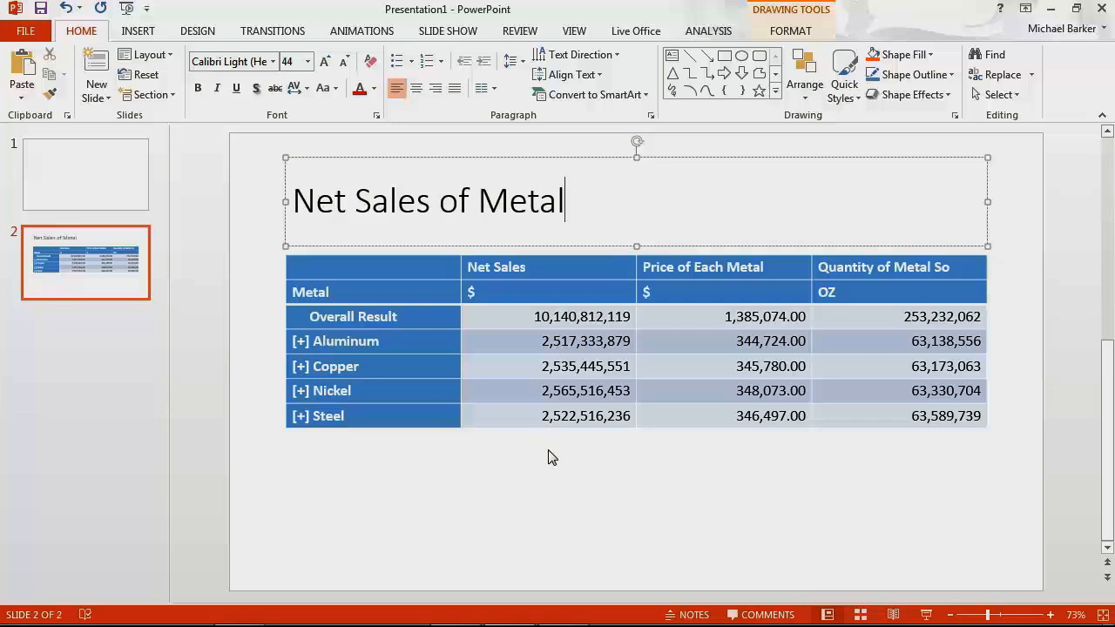
drag(571, 220, 291, 202)
click(416, 88)
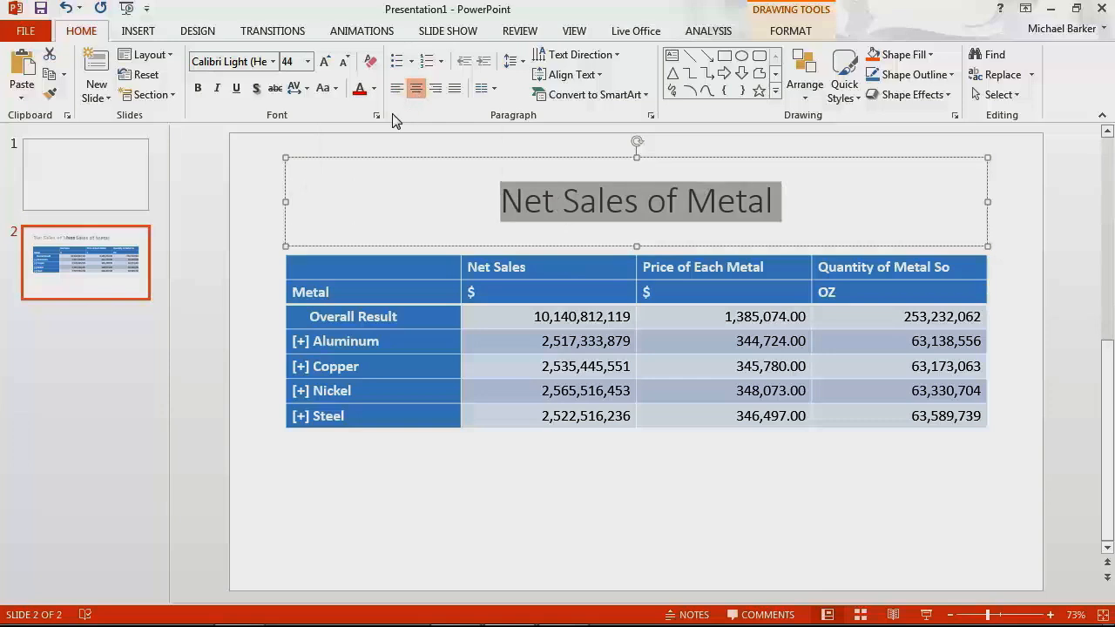
click(198, 88)
click(697, 505)
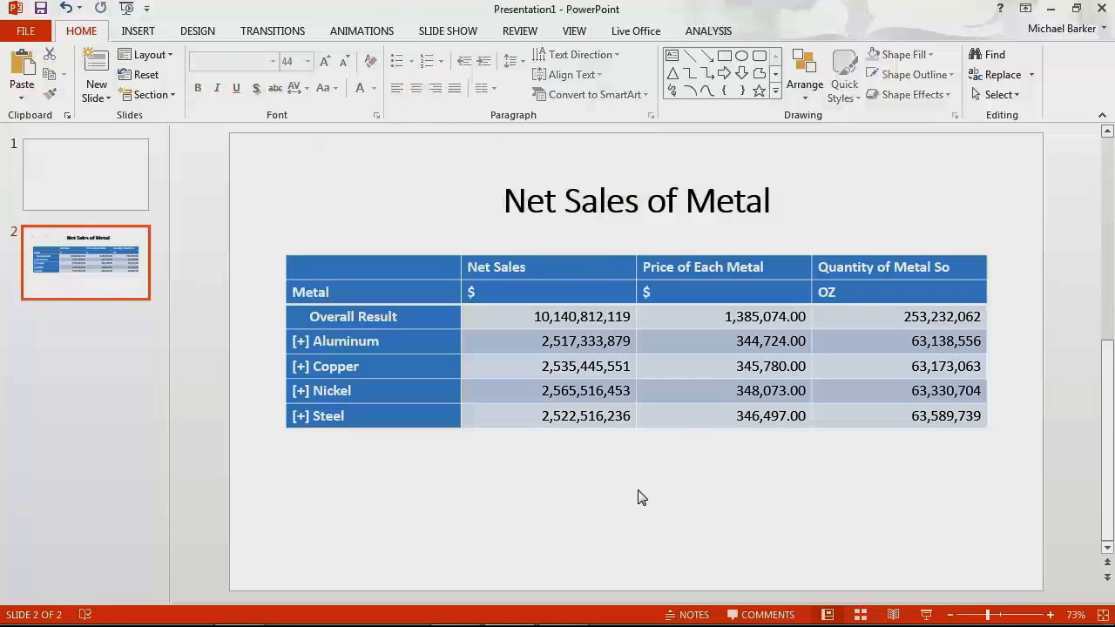
click(301, 344)
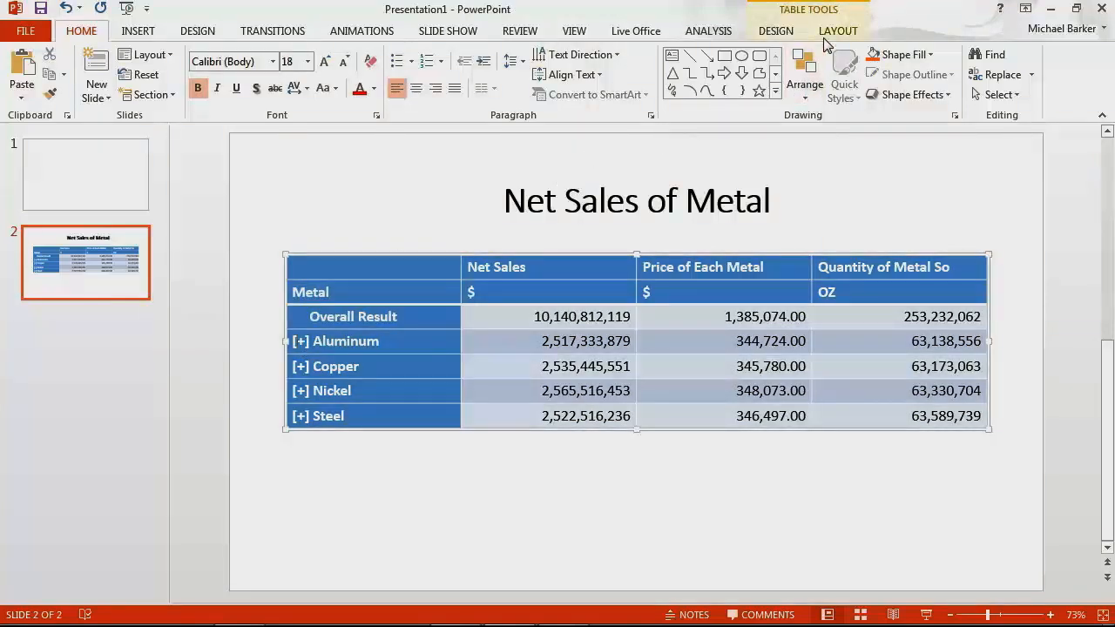
click(703, 33)
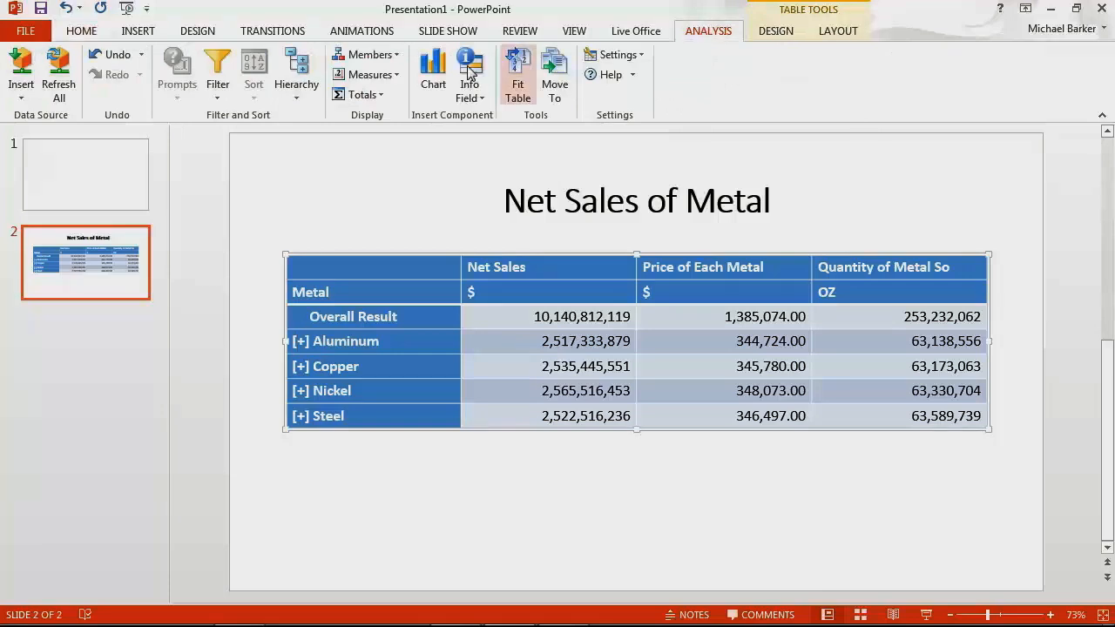
click(295, 91)
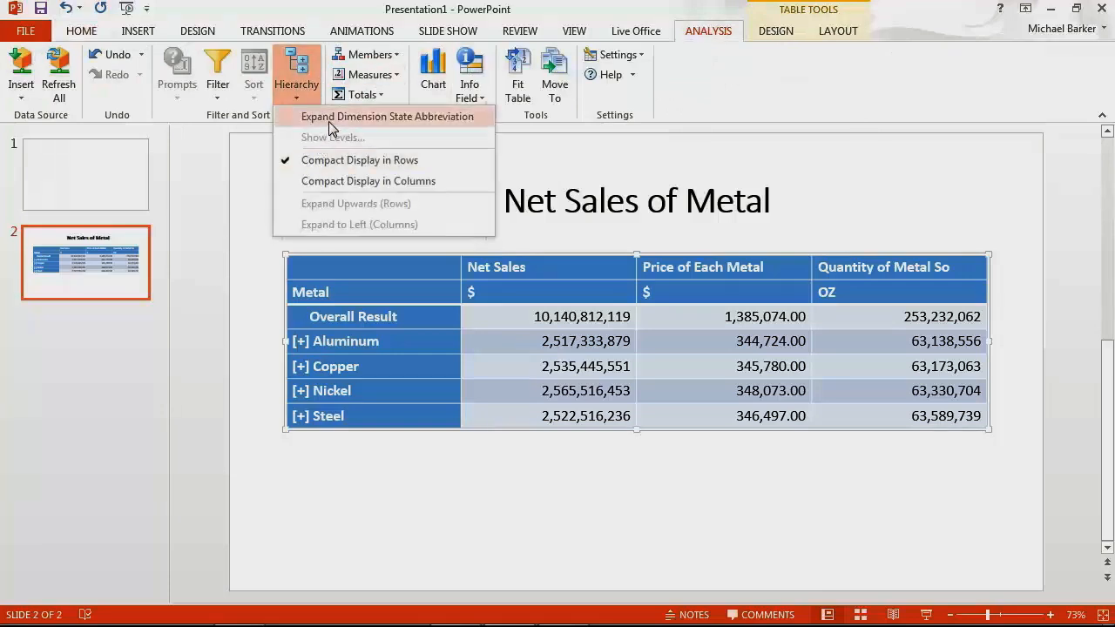
click(330, 128)
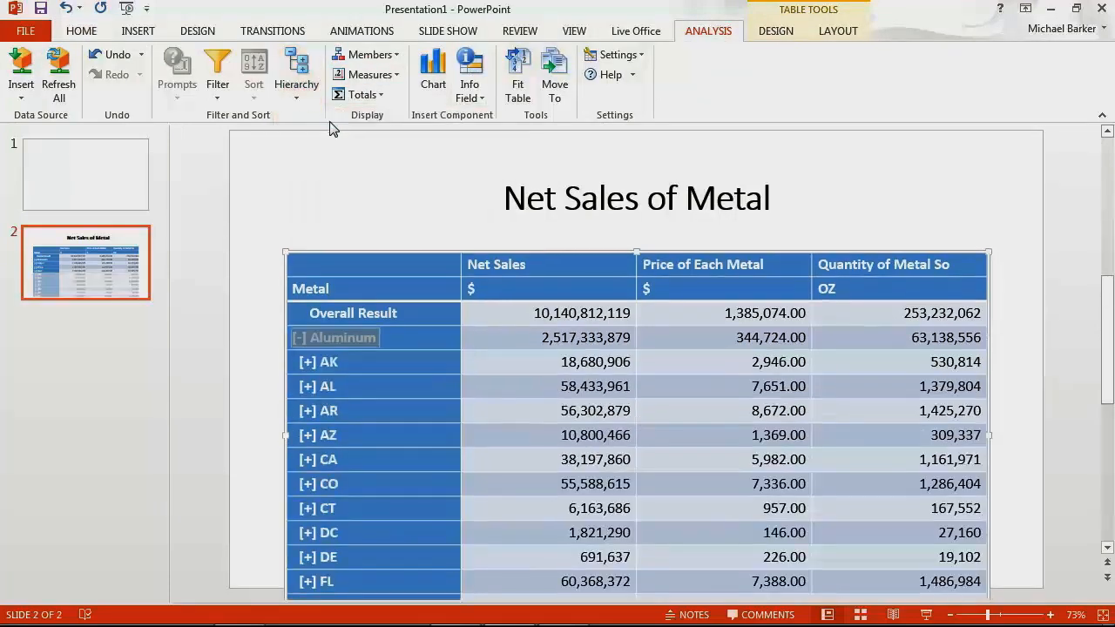
scroll(348, 403, down, 1)
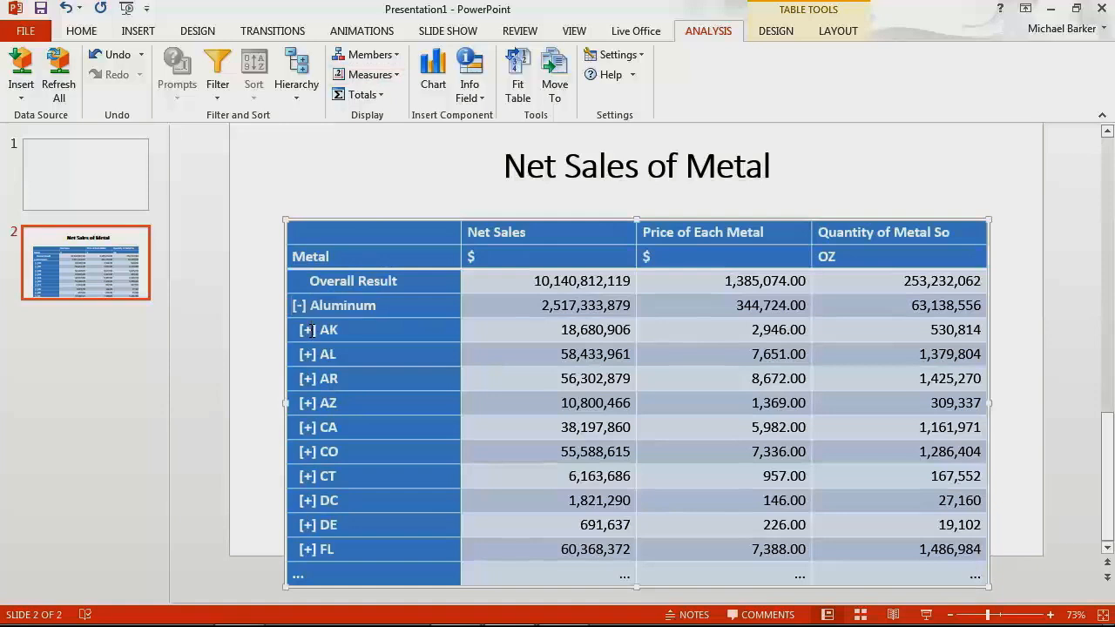
click(295, 98)
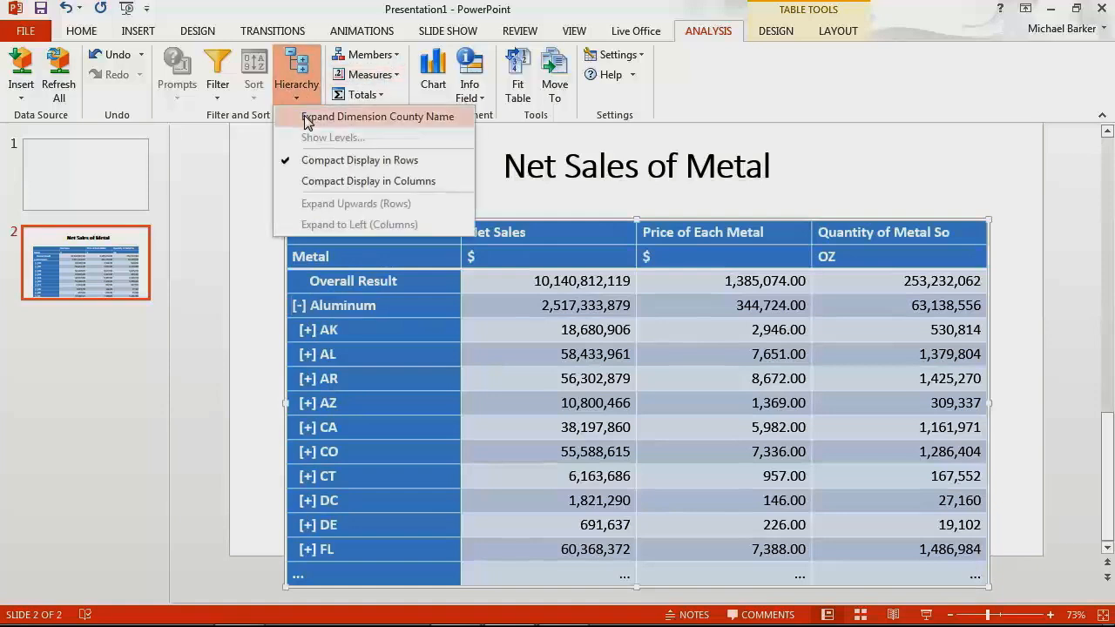
click(307, 122)
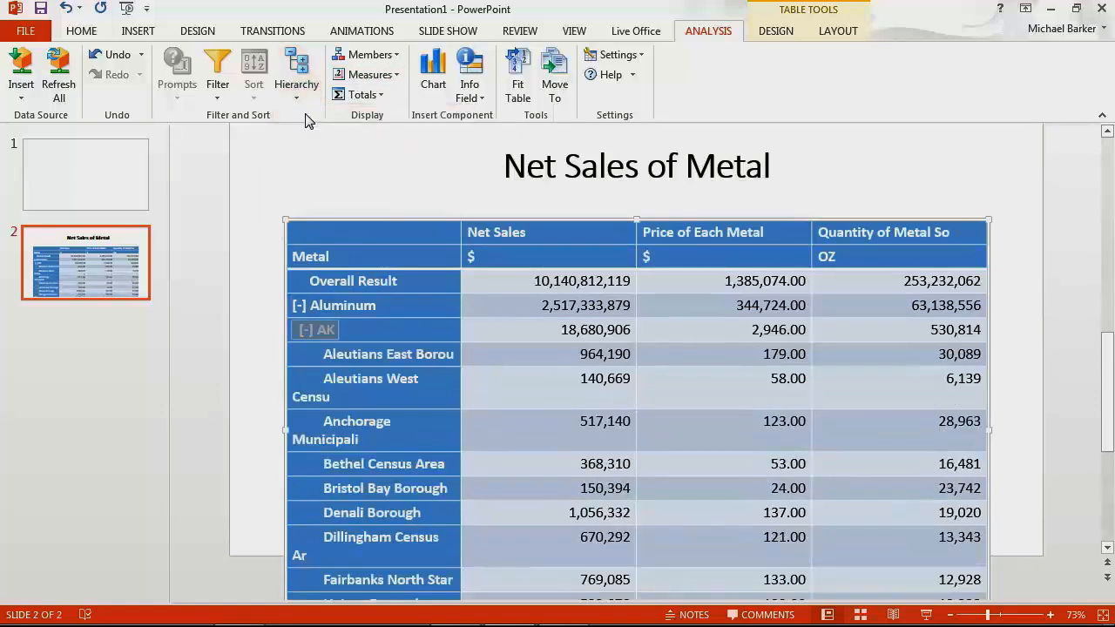
click(298, 75)
click(306, 120)
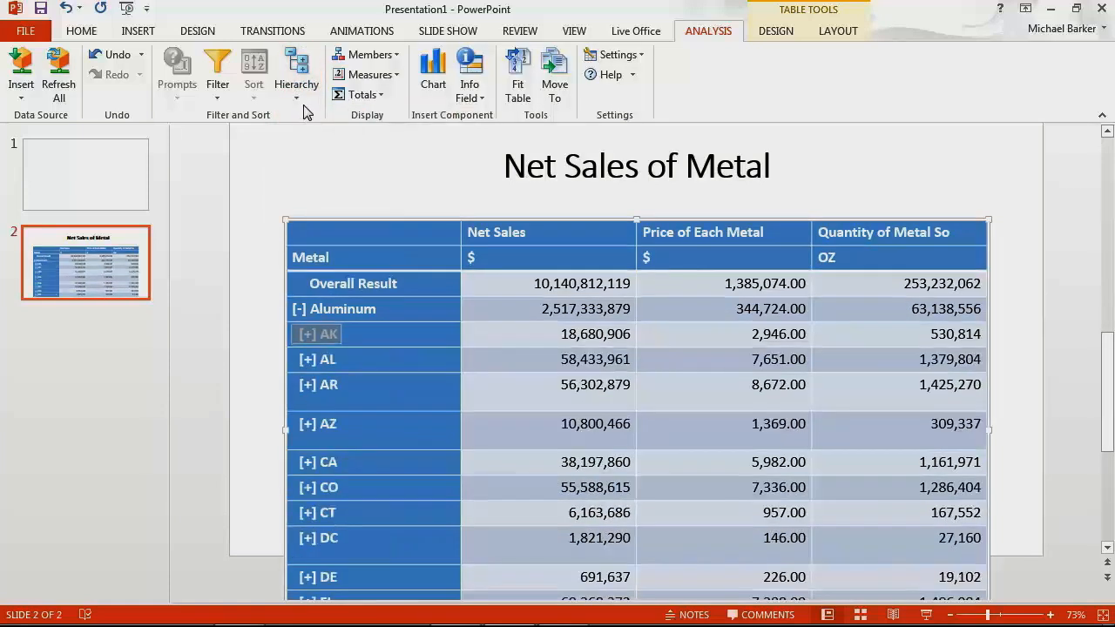
click(300, 309)
click(297, 75)
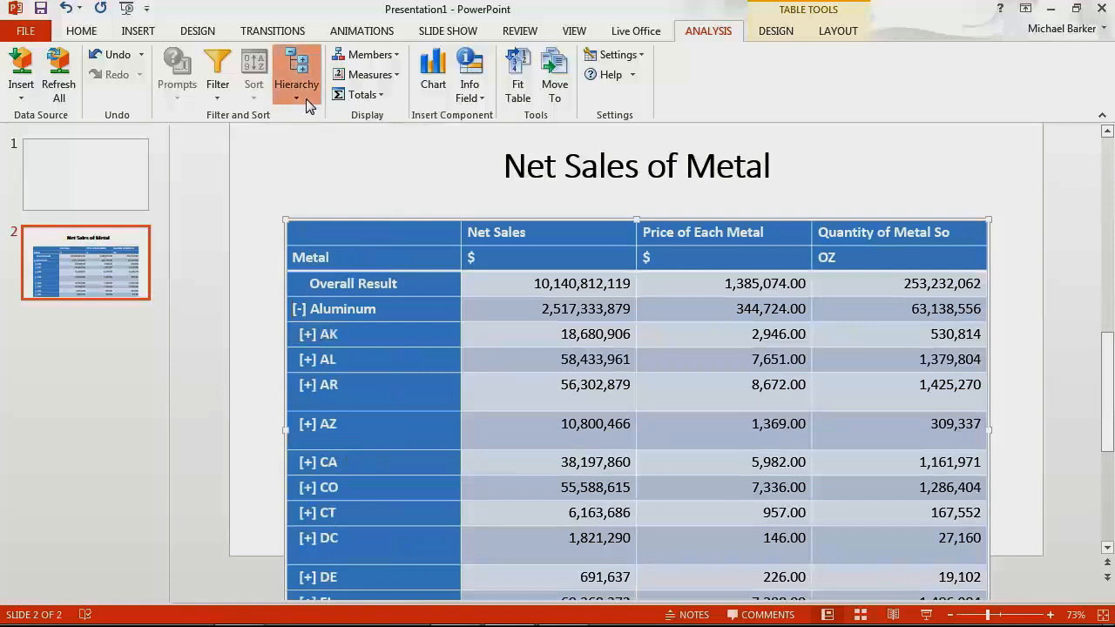
click(307, 120)
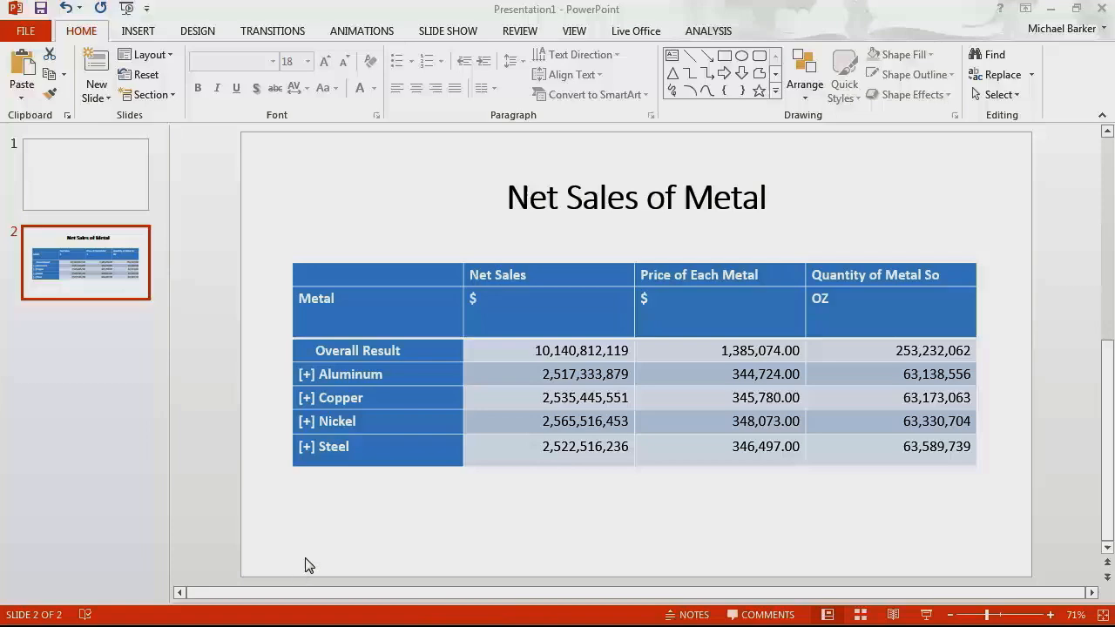
Switch back to the Book1 workbook in Excel, undoing an accidental chart move.
key(super)
click(463, 617)
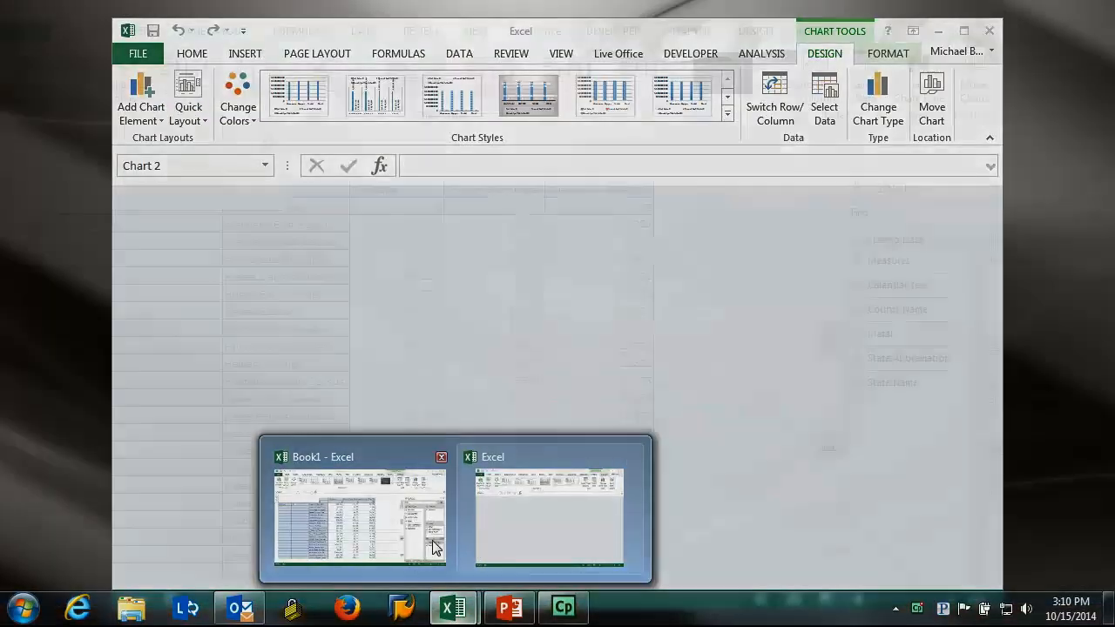
click(434, 539)
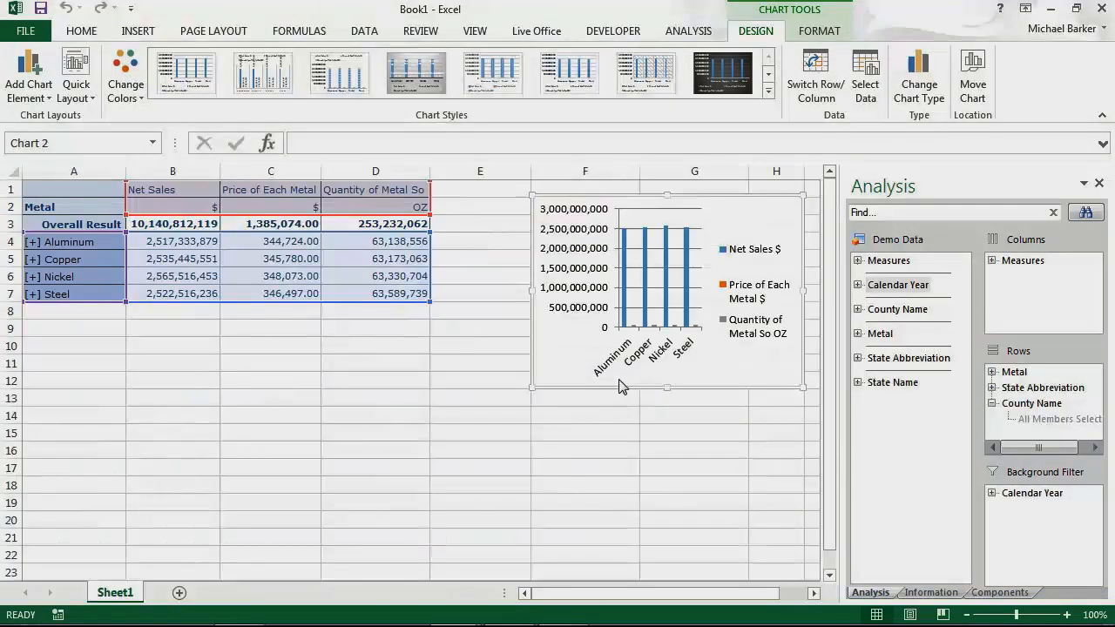
right_click(567, 368)
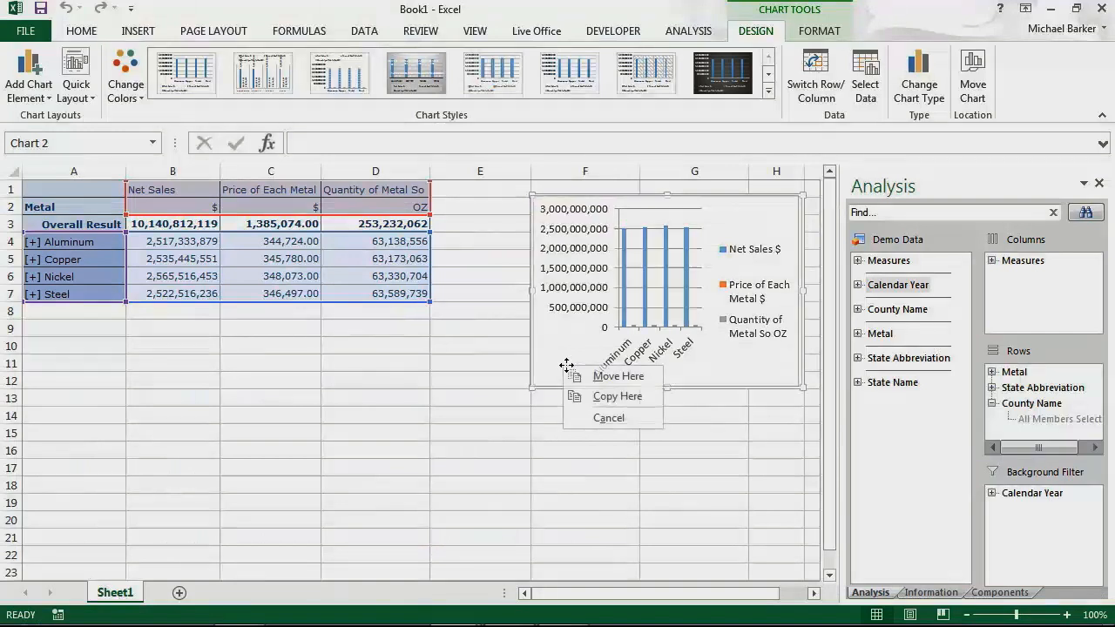
click(553, 357)
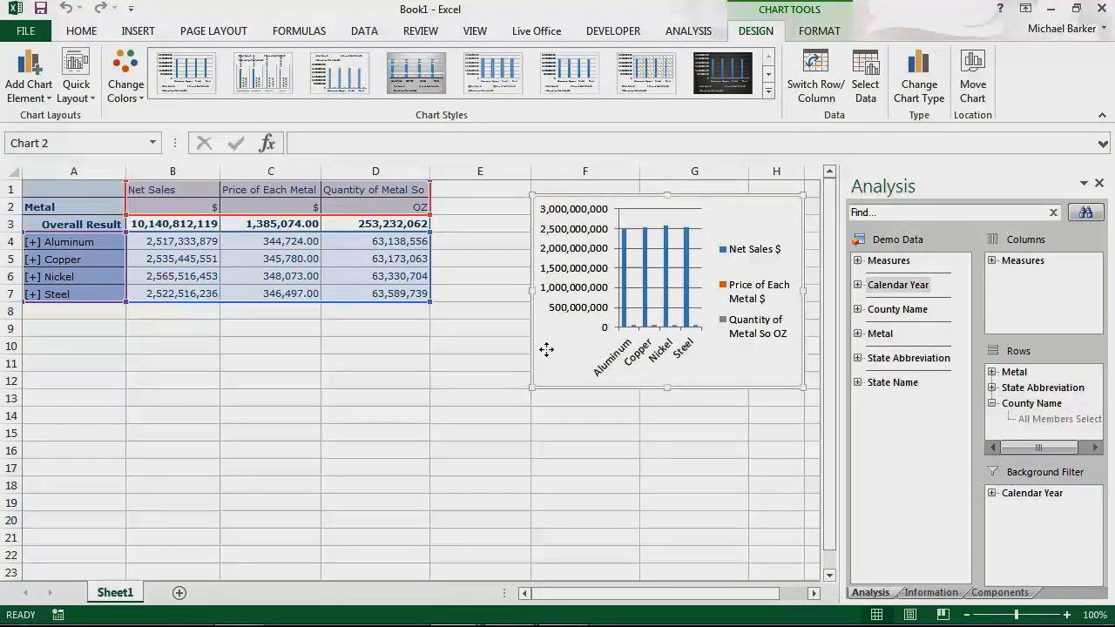
Drop the price and quantity series so the chart shows only Net Sales $, then send it to a new slide.
right_click(553, 357)
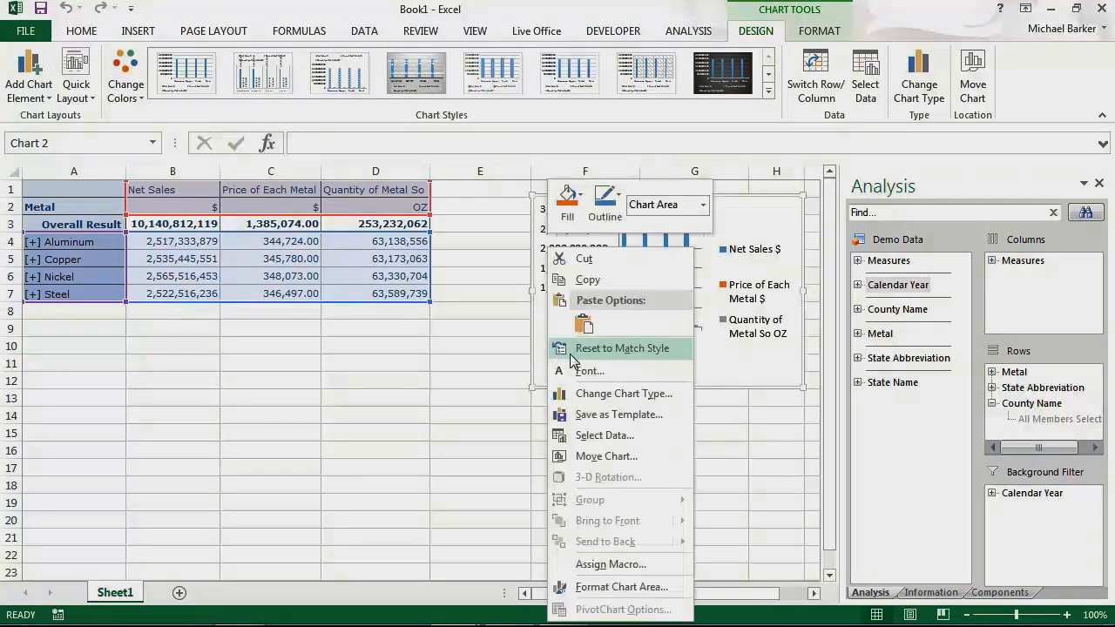
click(618, 438)
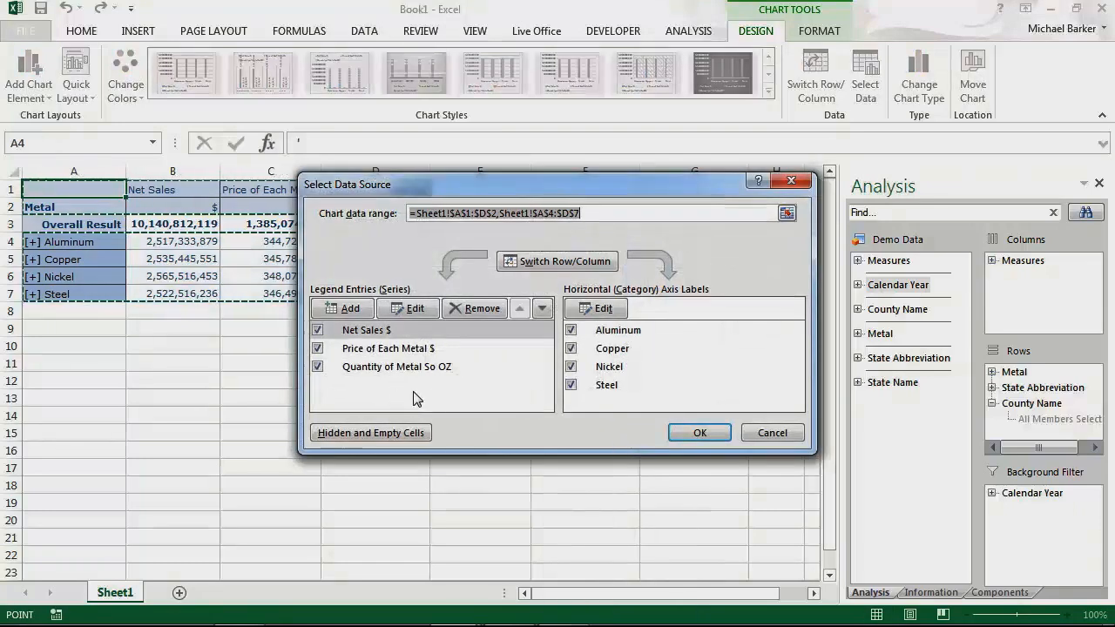
click(317, 367)
click(317, 349)
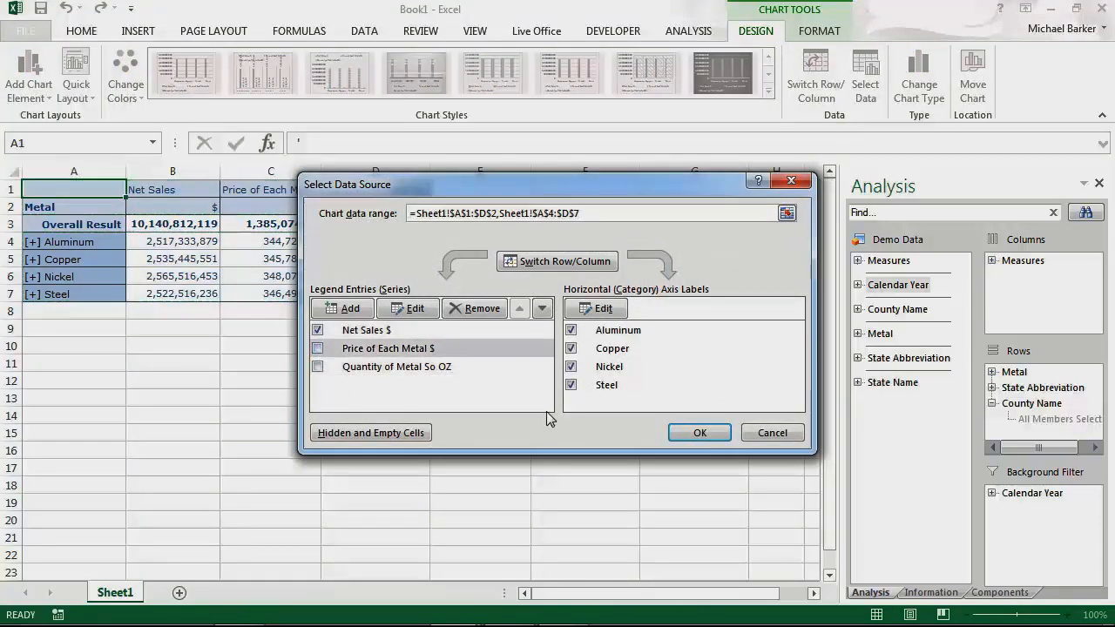
click(672, 433)
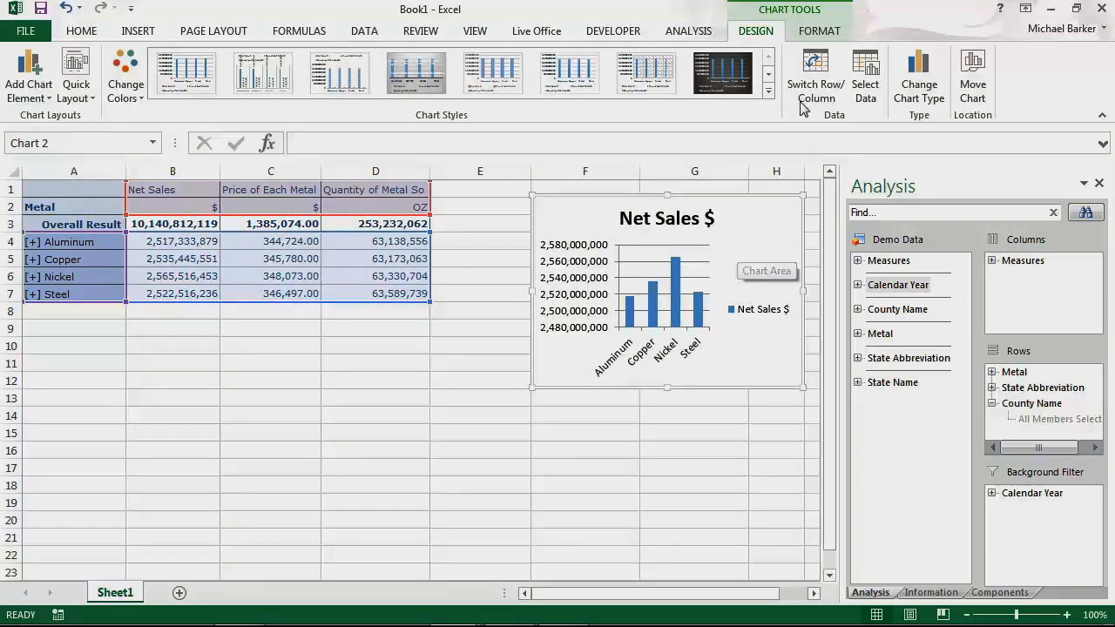
click(702, 32)
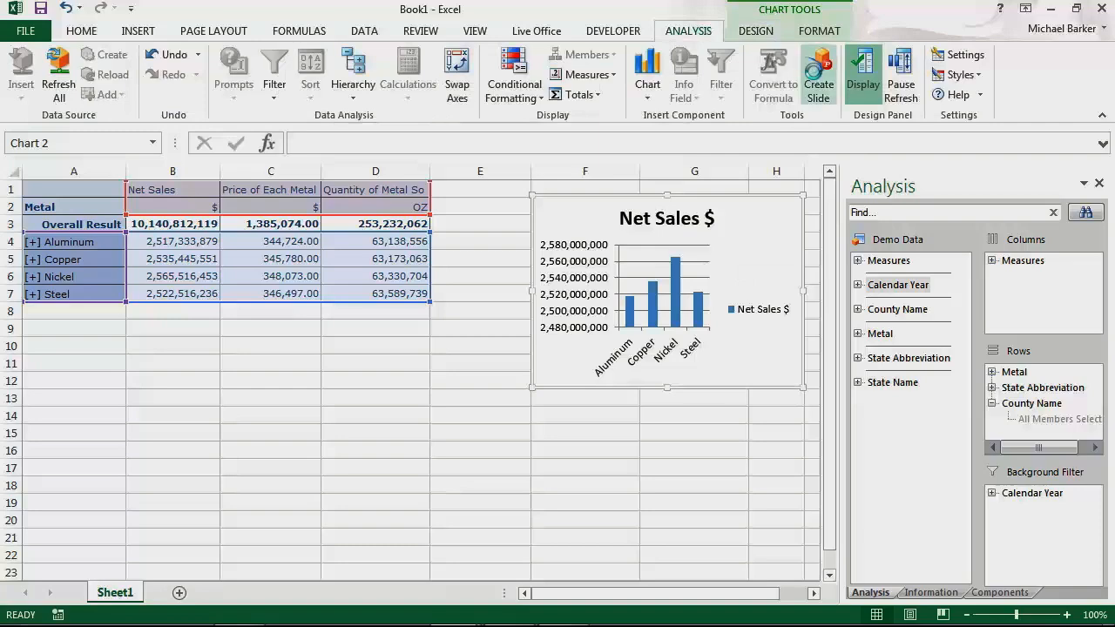
click(819, 81)
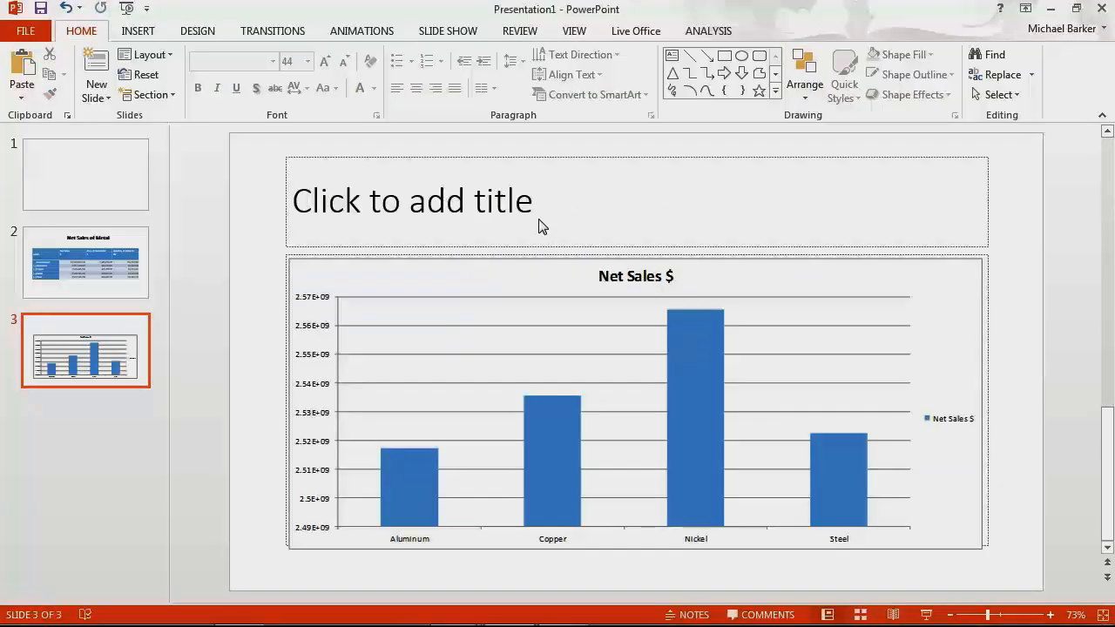
Give slide 3 the centred title 'Net Sales Chart'.
click(542, 207)
text(Net )
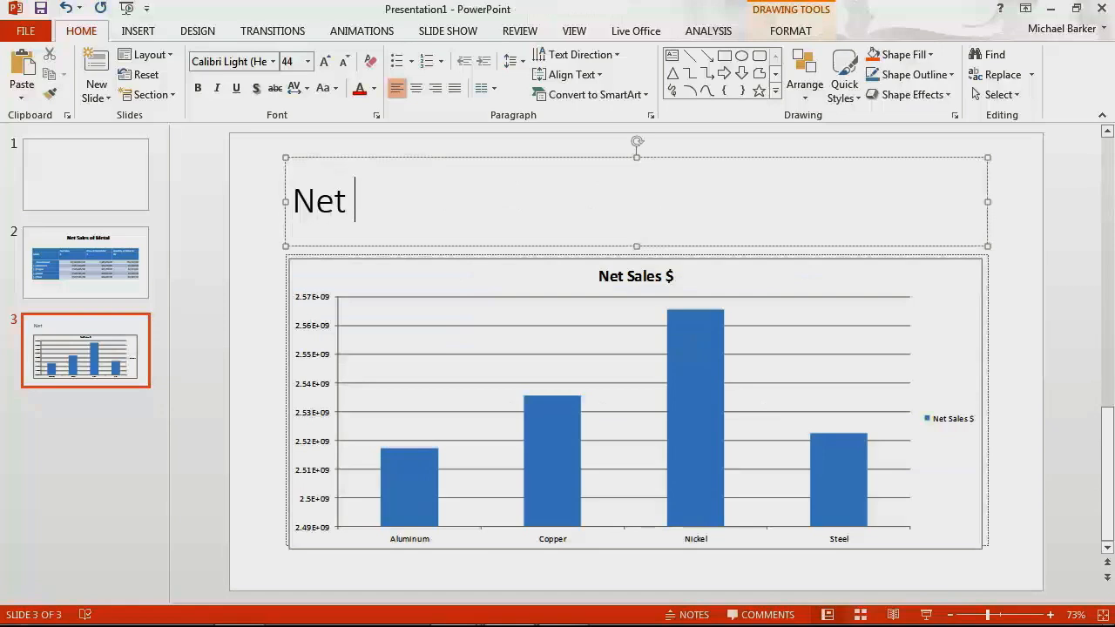
text(Sales )
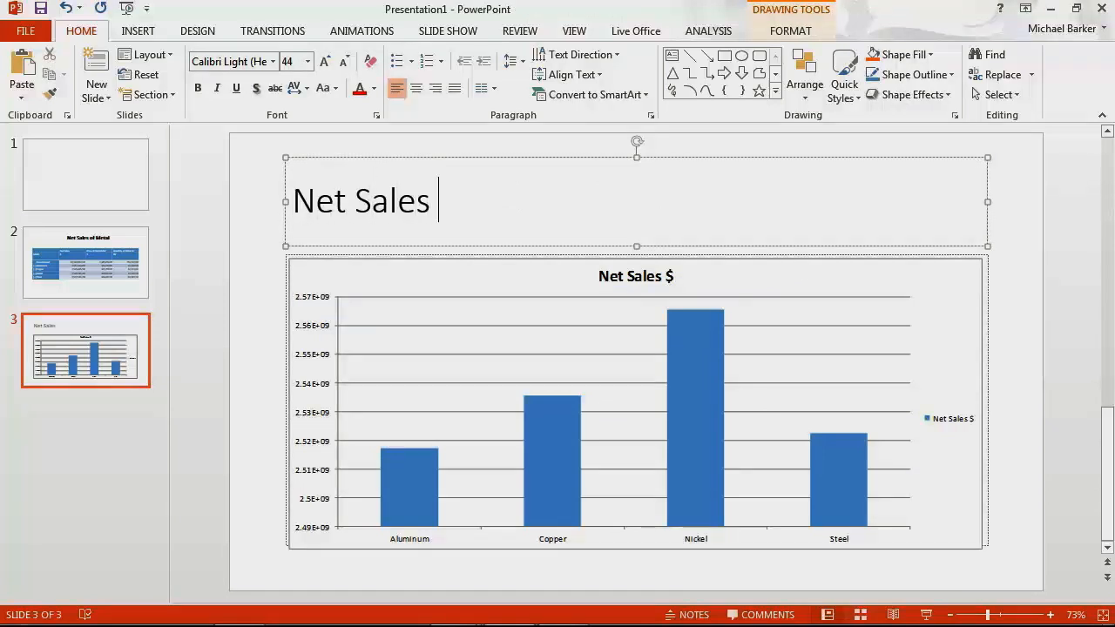
text(Chart)
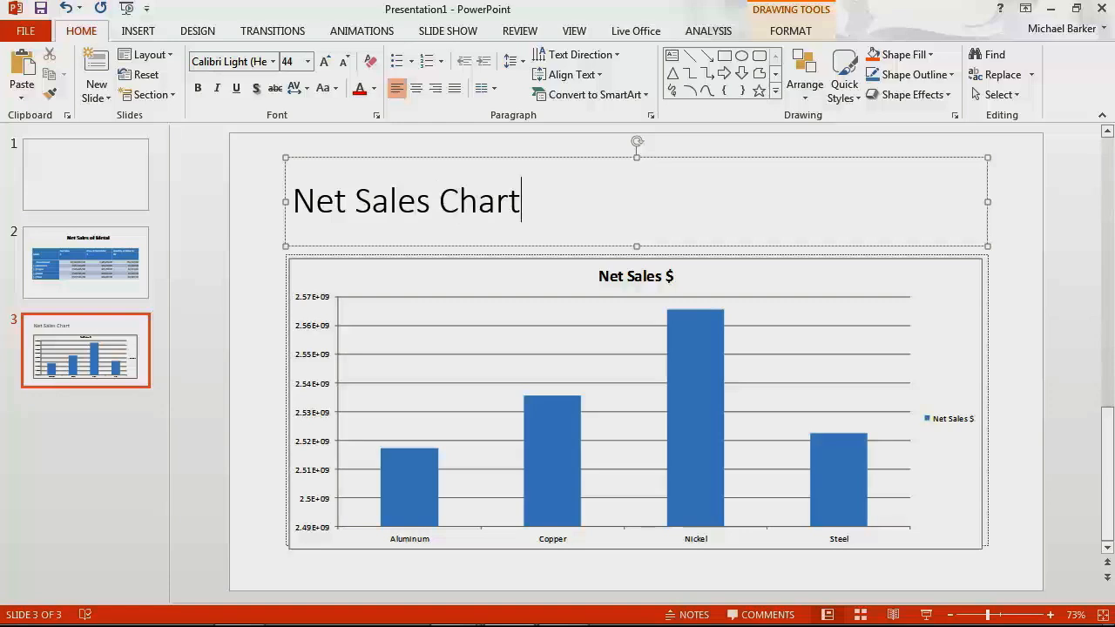
key(ctrl+a)
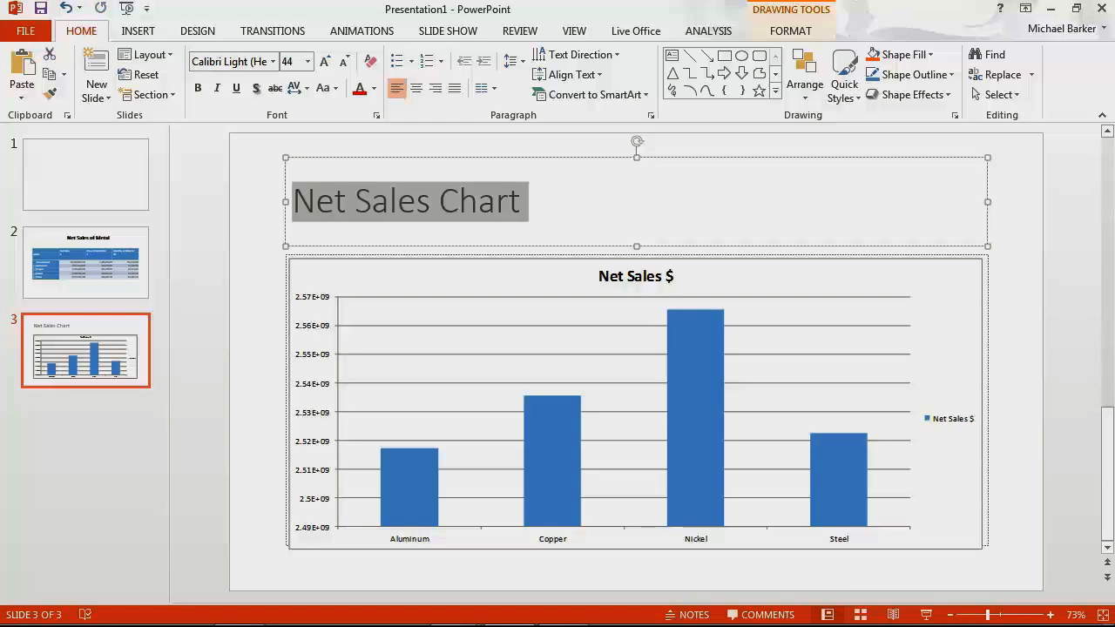
click(417, 89)
click(775, 225)
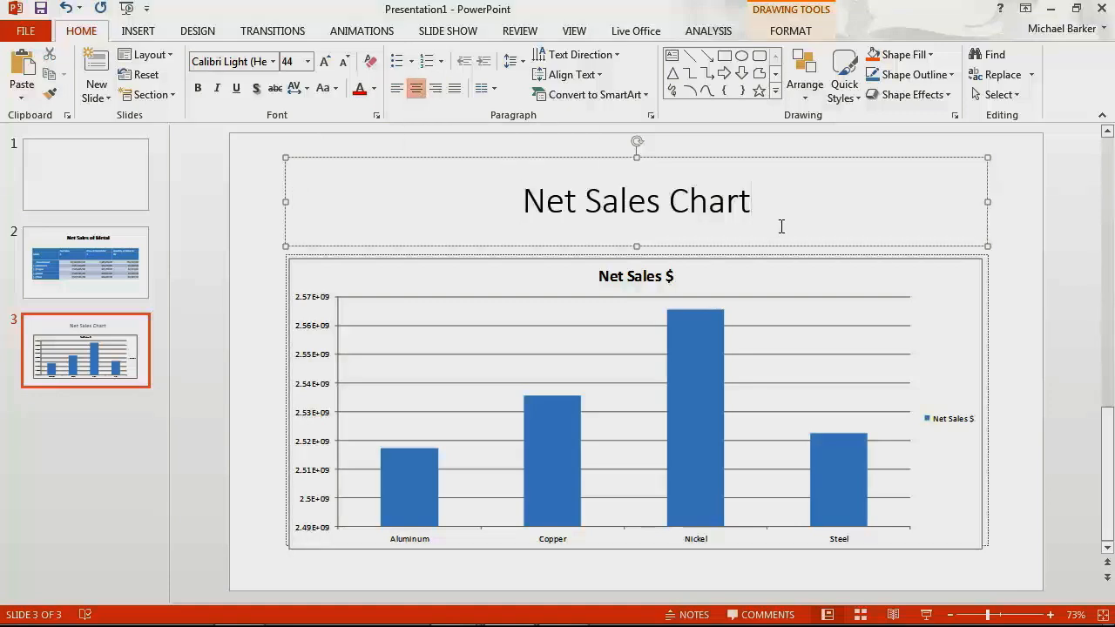
click(106, 99)
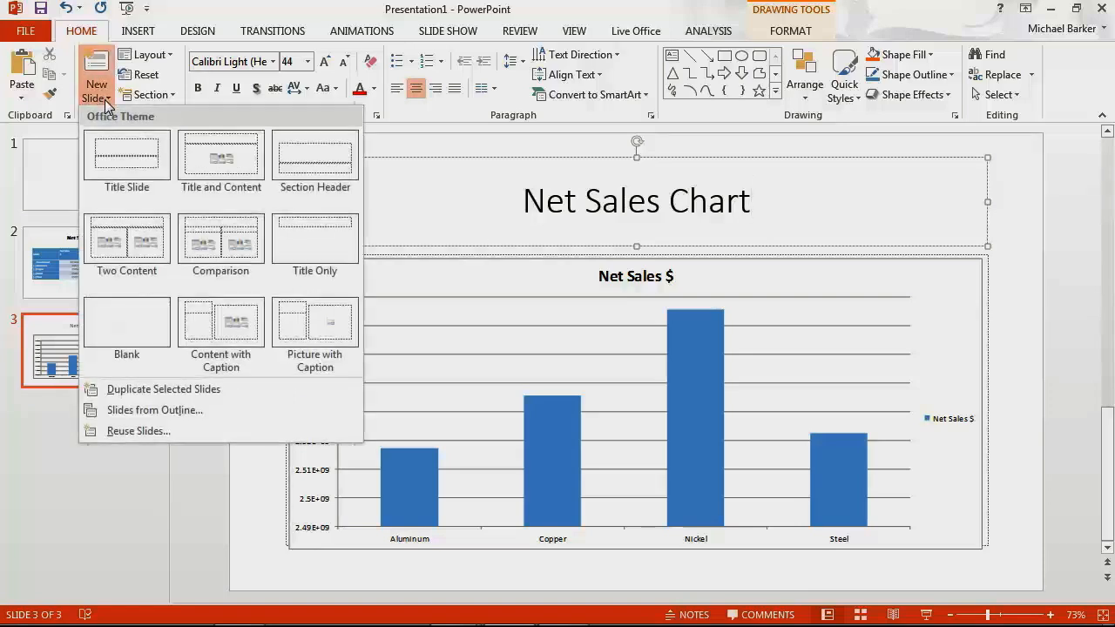
Add a Blank-layout slide 4 and pick Demo Data from the full data source list for insertion.
click(155, 312)
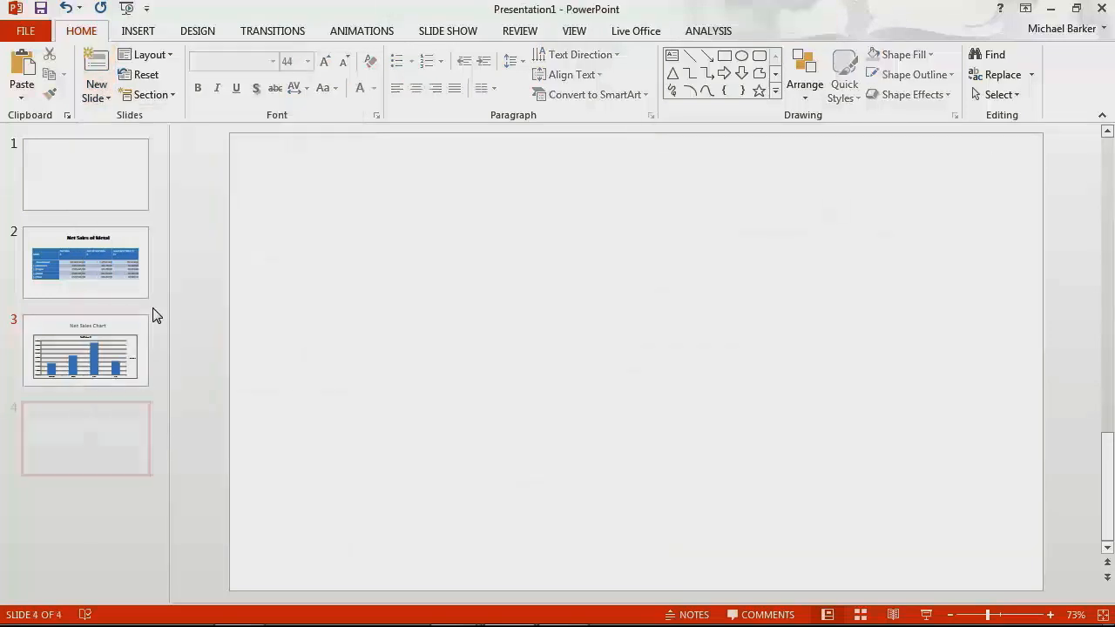
click(711, 37)
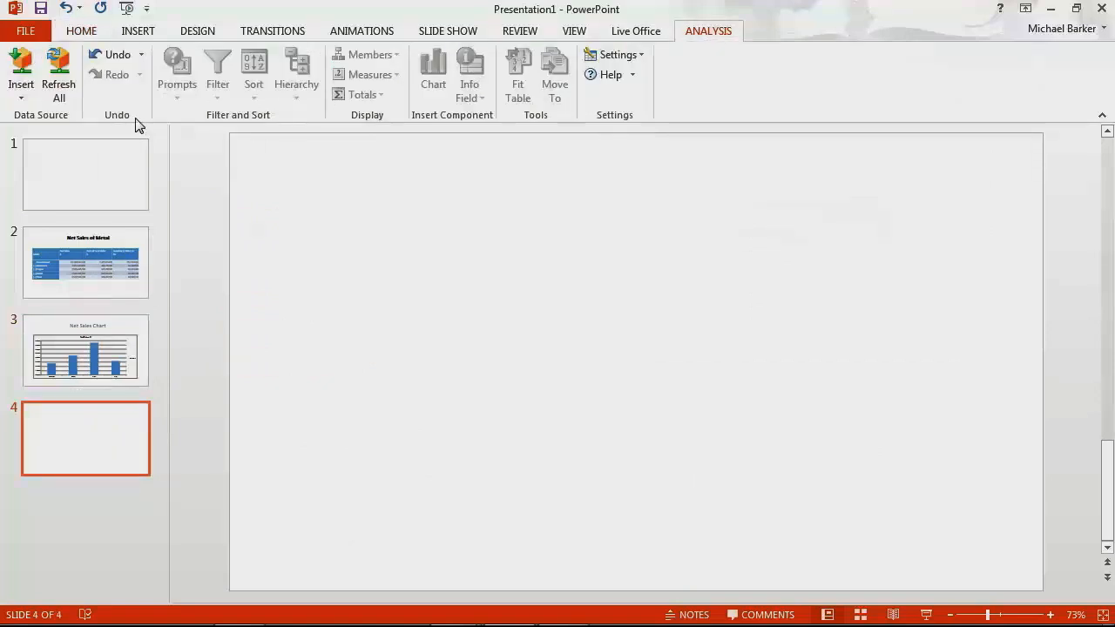
click(23, 103)
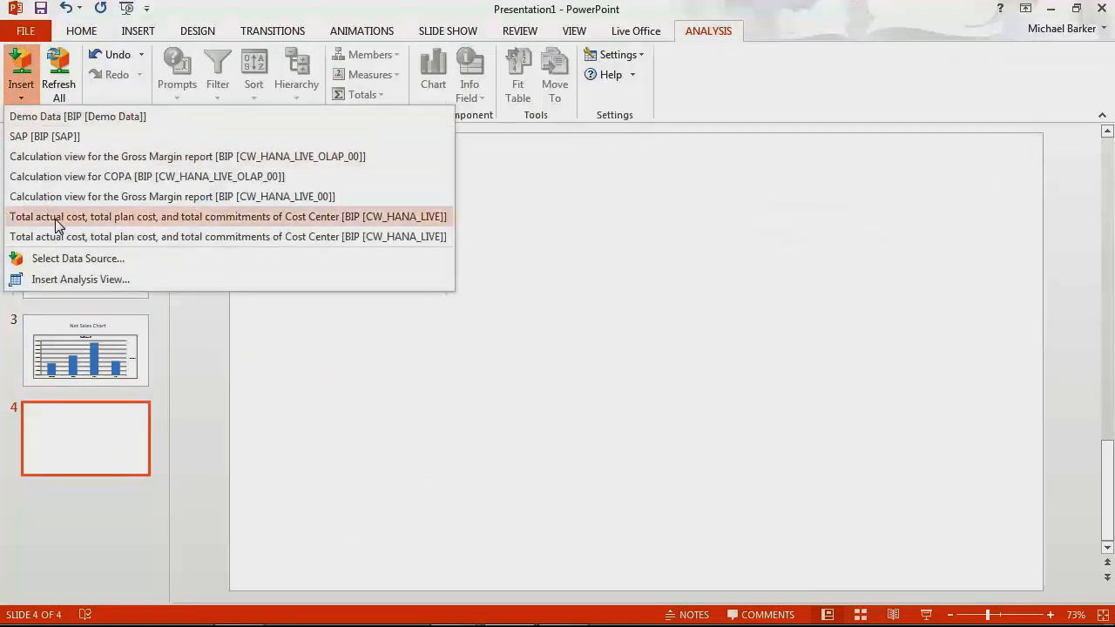
click(70, 258)
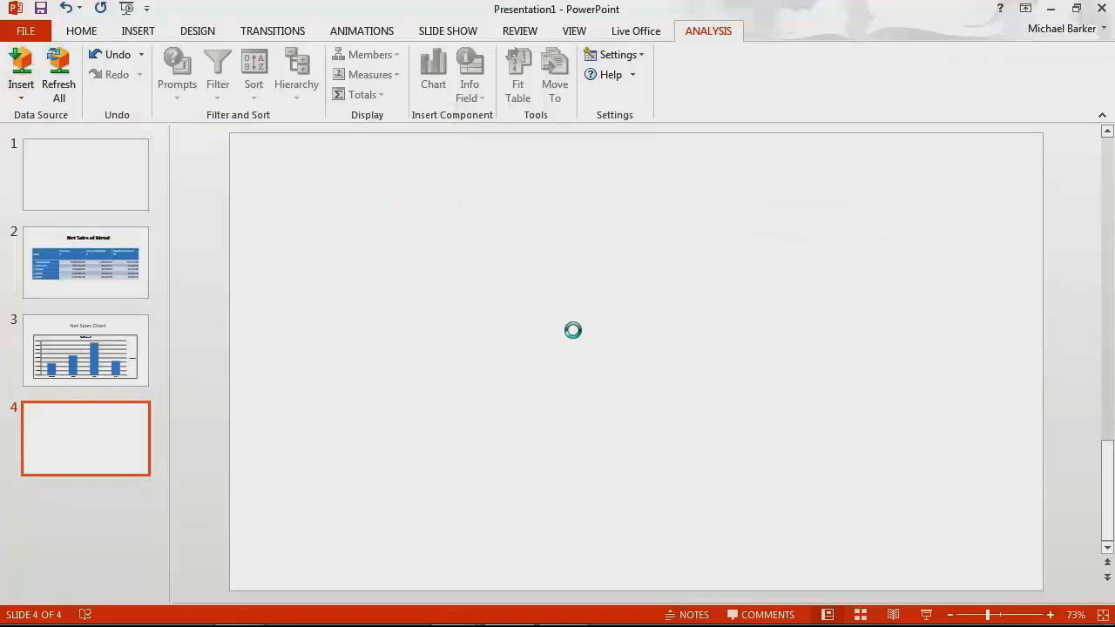
click(662, 464)
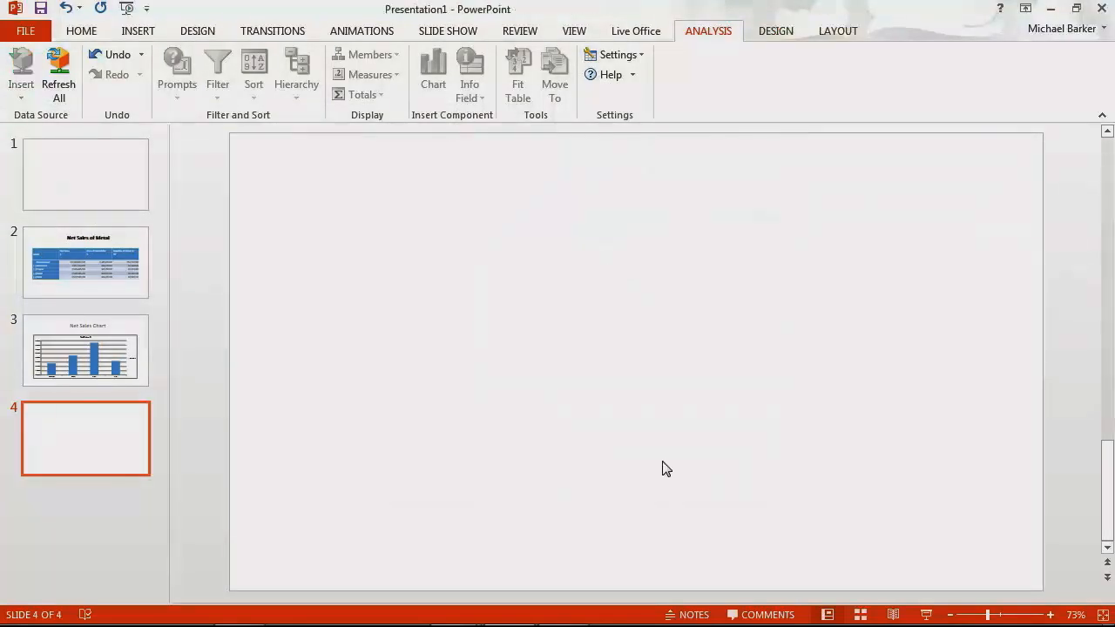